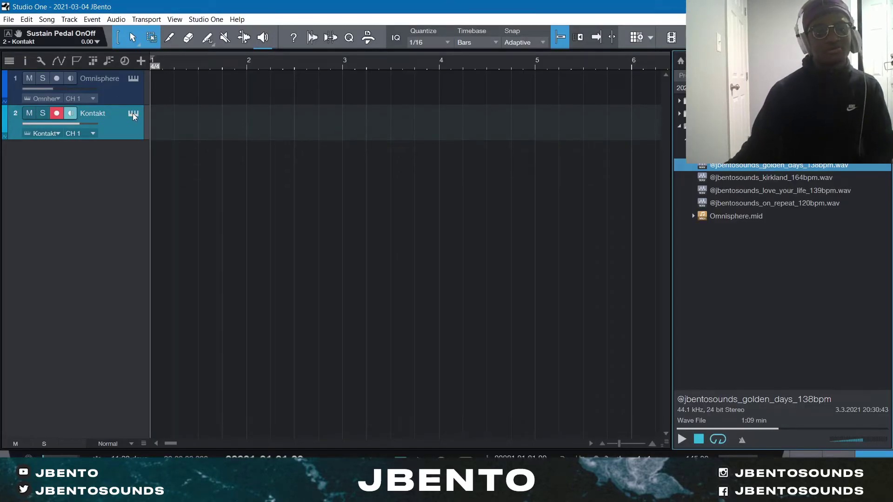
# - Check the NOIRE Felt piano loaded in Kontakt, and record an eight-bar chord part on the Kontakt track
pyautogui.click(133, 113)
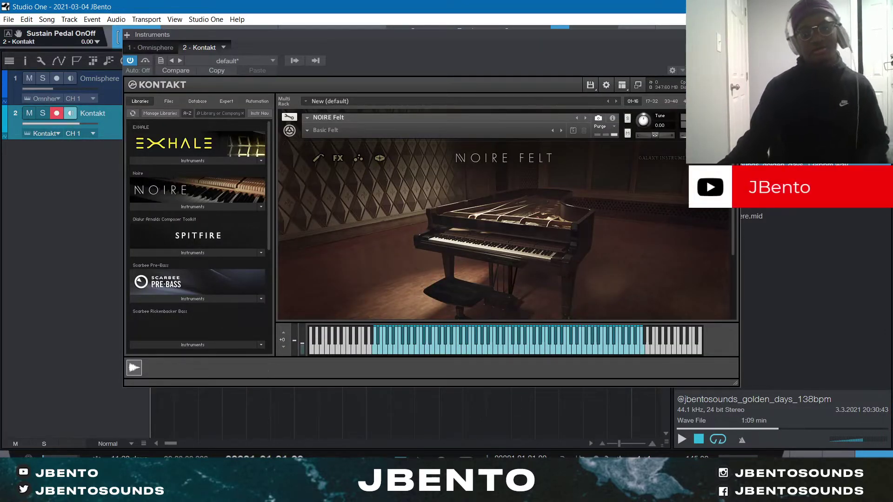
pyautogui.click(733, 35)
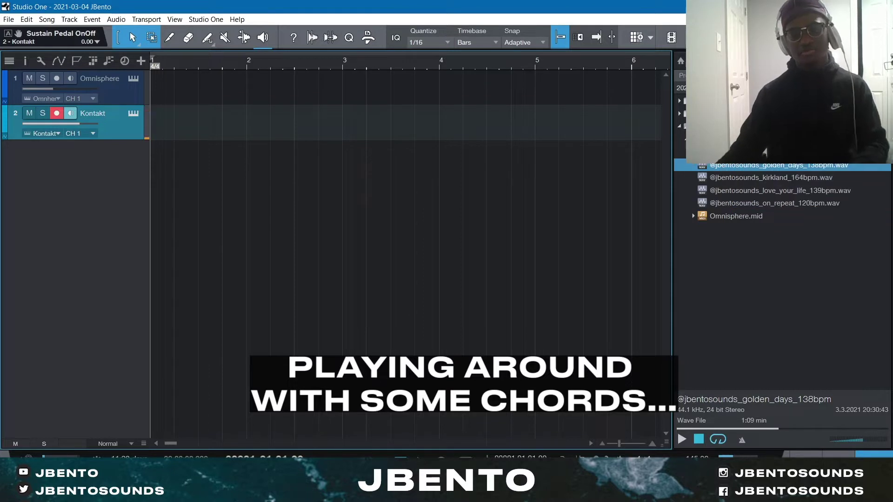
pyautogui.scroll(-20, 696, 459)
pyautogui.press('space')
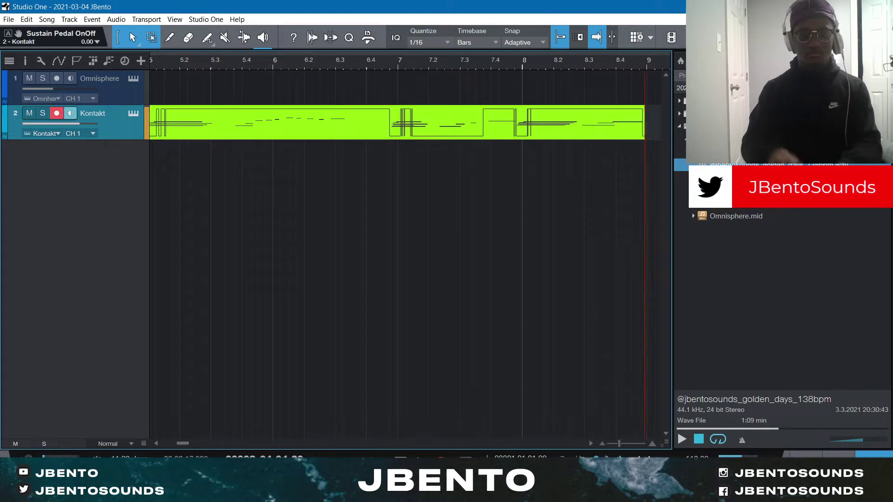
pyautogui.press('space')
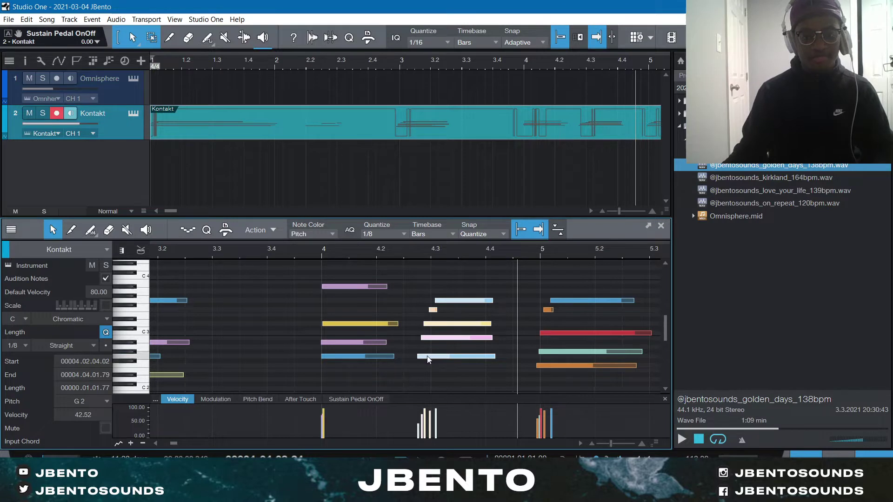
# - Move the chord near 4.3 so its G2 note starts at 4.02.04.58, and play that section back
pyautogui.moveTo(428, 357); pyautogui.dragTo(439, 356)
pyautogui.press('n')
pyautogui.scroll(-3, 421, 255)
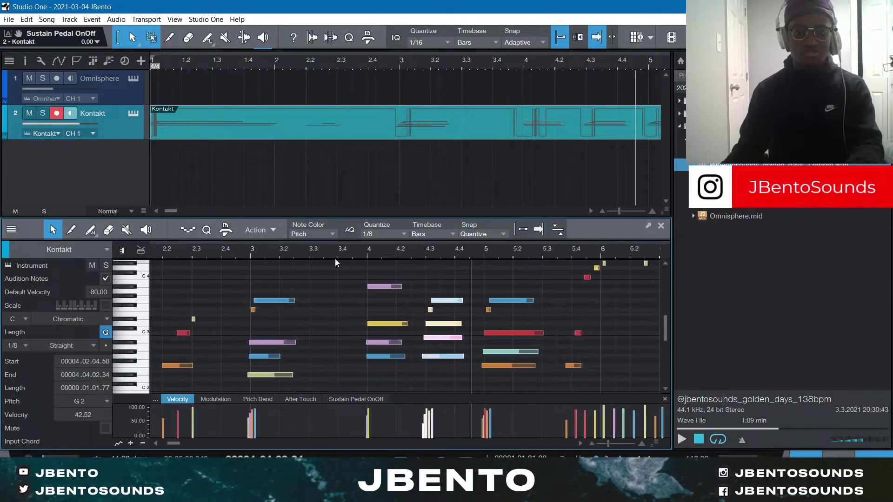
pyautogui.click(340, 256)
pyautogui.press('space')
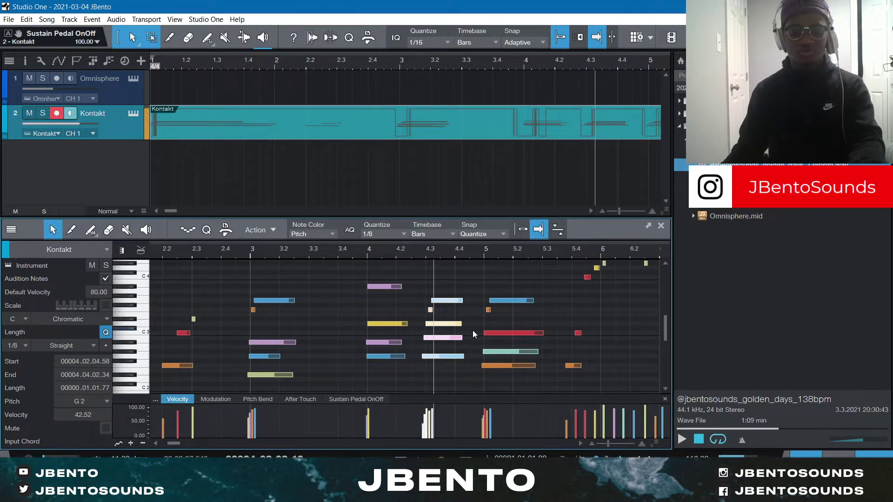
# - Clean up the Sustain Pedal OnOff automation around bar 4 and beat 4.3 by removing the surplus pedal points, and play from the start
pyautogui.click(356, 399)
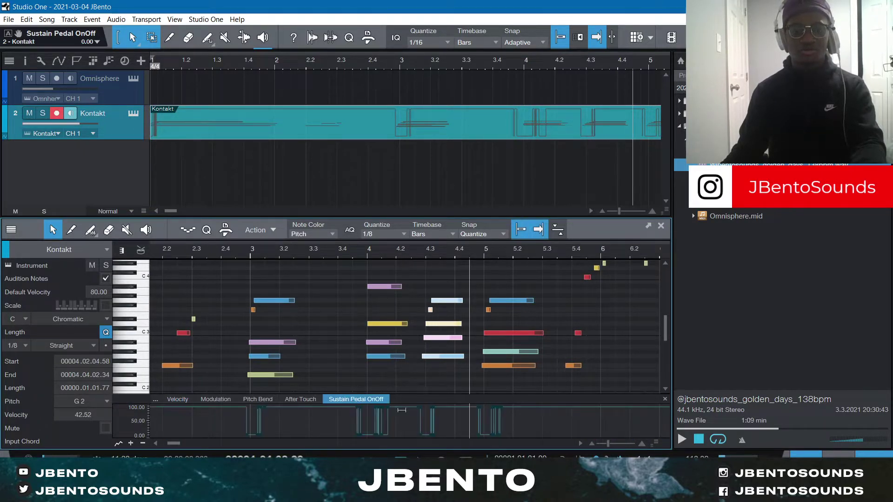
pyautogui.scroll(3, 419, 255)
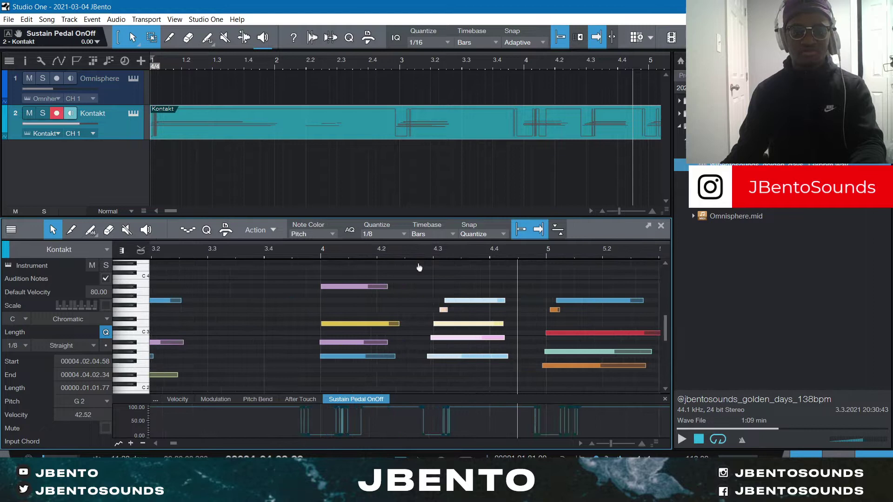
pyautogui.click(463, 428)
pyautogui.moveTo(452, 408); pyautogui.dragTo(443, 408)
pyautogui.moveTo(311, 411)
pyautogui.mouseDown()
pyautogui.moveTo(336, 426)
pyautogui.moveTo(319, 407)
pyautogui.mouseUp()
pyautogui.press('Delete')
pyautogui.scroll(-4, 293, 243)
pyautogui.press(',')
pyautogui.press('space')
pyautogui.click(358, 436)
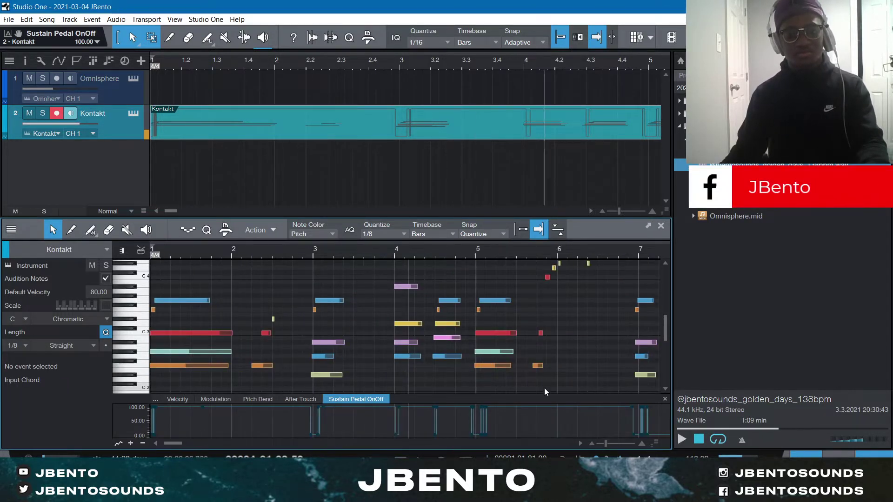
# - Delete the surplus sustain pedal points around bar 7 of the Kontakt part
pyautogui.scroll(-1, 488, 317)
pyautogui.scroll(-4, 442, 252)
pyautogui.scroll(4, 413, 391)
pyautogui.press('space')
pyautogui.moveTo(399, 408); pyautogui.dragTo(415, 435)
pyautogui.press('Delete')
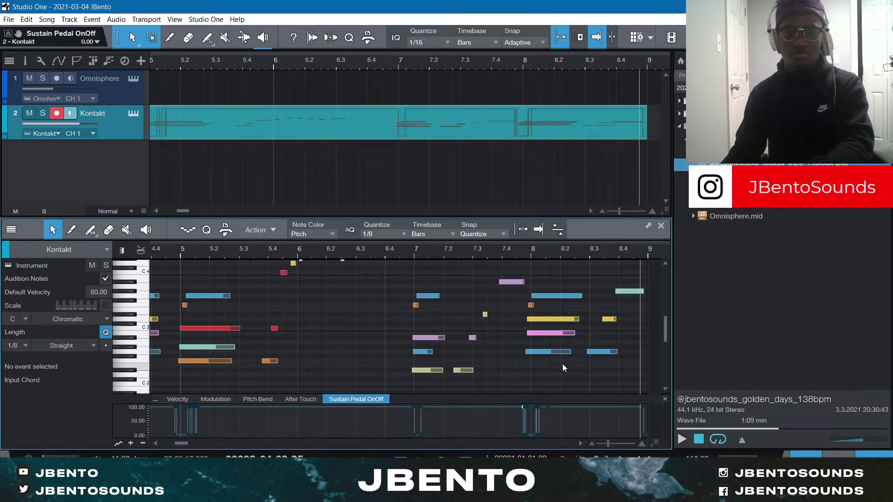
# - Align the A#2 note in bar 7 to start at 7.03.01.00, and play the part from the start
pyautogui.scroll(-2, 592, 298)
pyautogui.moveTo(603, 266); pyautogui.dragTo(621, 298)
pyautogui.press(',')
pyautogui.press('space')
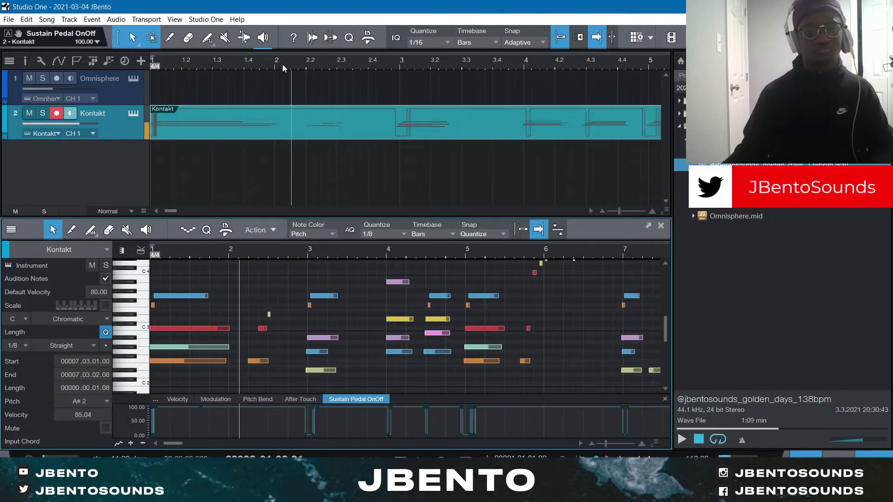
# - Select the melodic run of notes across bars 5 and 6 and quantize it to 1/16 triplets
pyautogui.scroll(1, 548, 312)
pyautogui.moveTo(553, 392); pyautogui.dragTo(518, 278)
pyautogui.press('space')
pyautogui.scroll(2, 537, 260)
pyautogui.scroll(2, 555, 286)
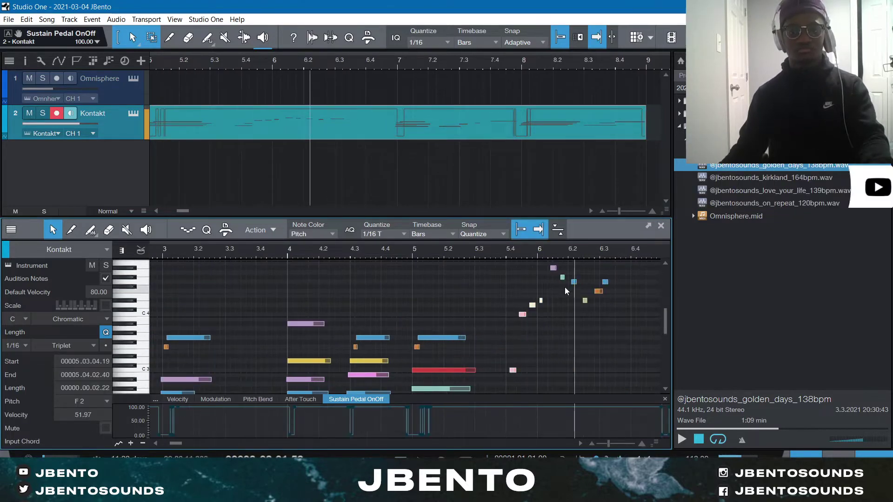
pyautogui.scroll(-4, 544, 298)
pyautogui.click(510, 362)
pyautogui.click(534, 263)
pyautogui.scroll(1, 529, 261)
pyautogui.click(509, 371)
pyautogui.click(514, 338)
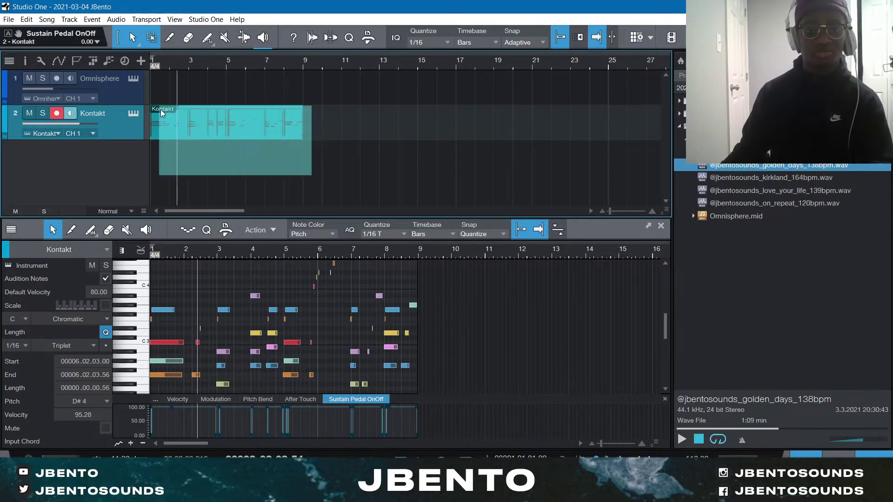
# - Set the loop range to the eight-bar Kontakt clip and close the note editor
pyautogui.press('p')
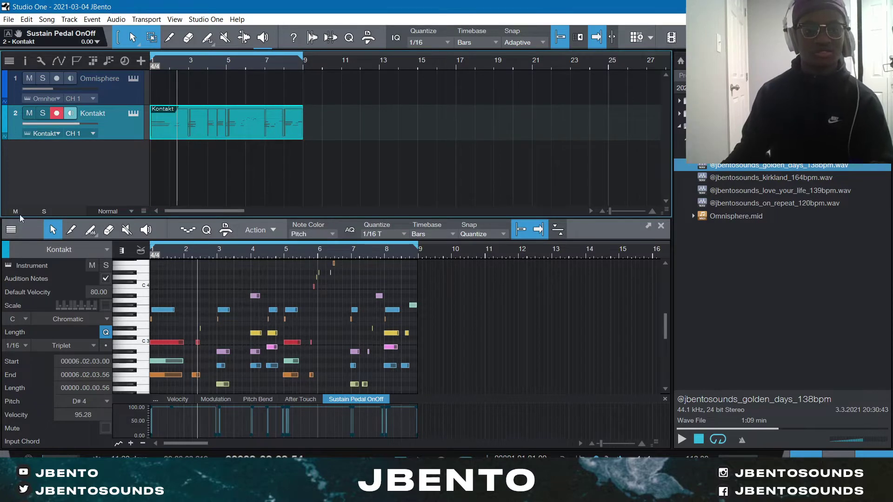
pyautogui.click(660, 227)
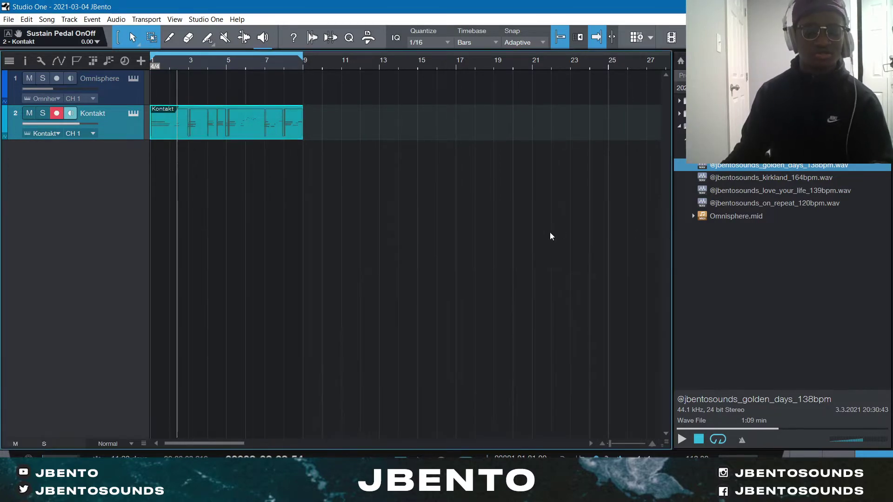
# - Load the rnb sound FX chain from Custom Presets onto the Kontakt channel's inserts in the mixer
pyautogui.press('F3')
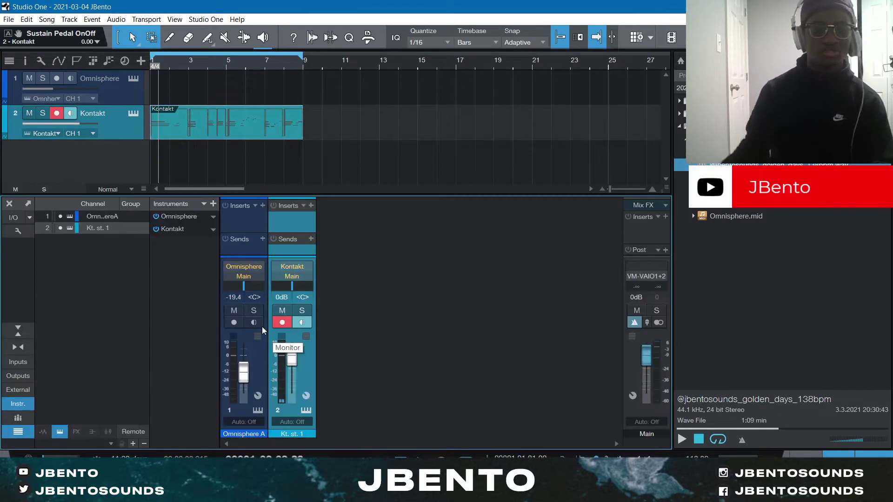
pyautogui.click(304, 206)
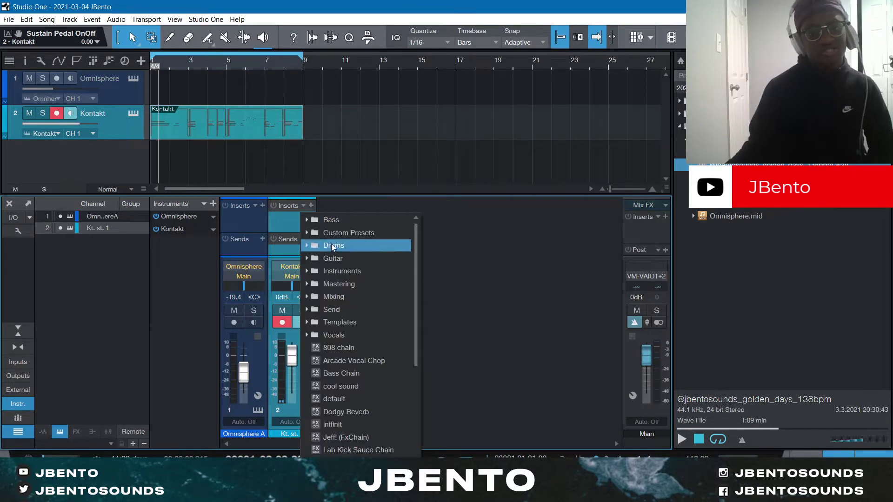
pyautogui.click(339, 233)
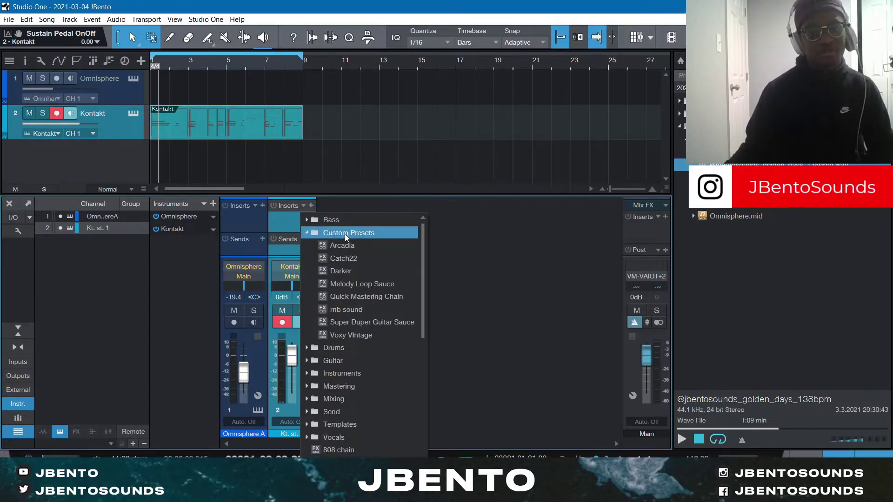
pyautogui.click(350, 310)
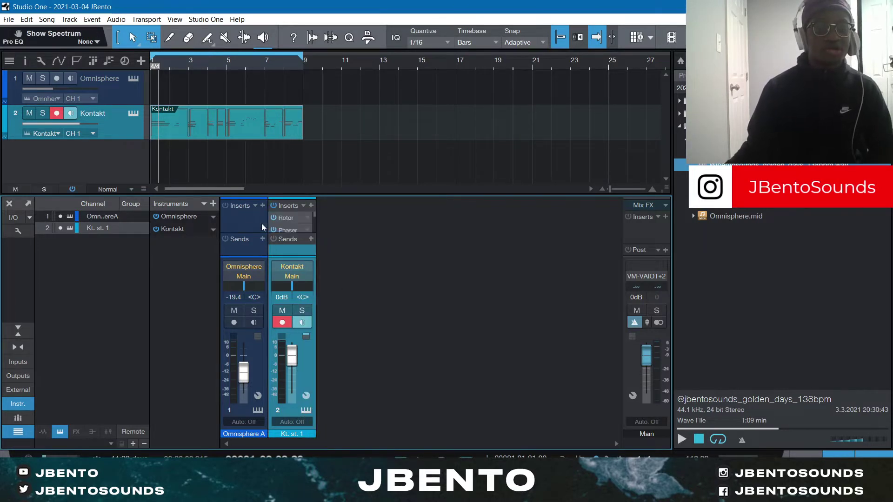
# - Examine the Rotor insert's settings on the Kontakt channel while playing the loop
pyautogui.scroll(-2, 292, 223)
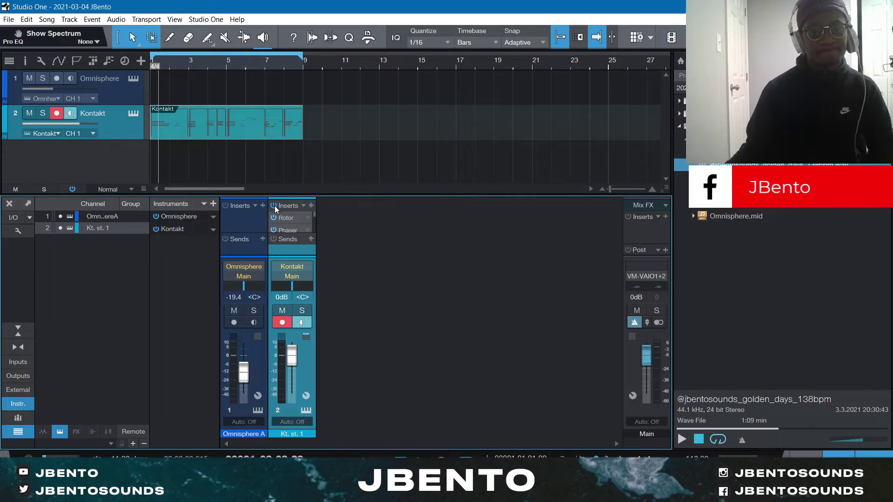
pyautogui.click(286, 218)
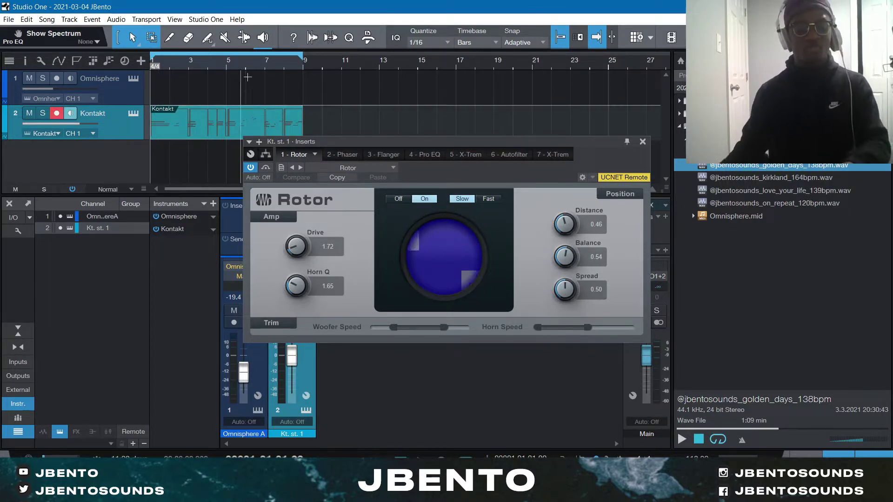
pyautogui.press('space')
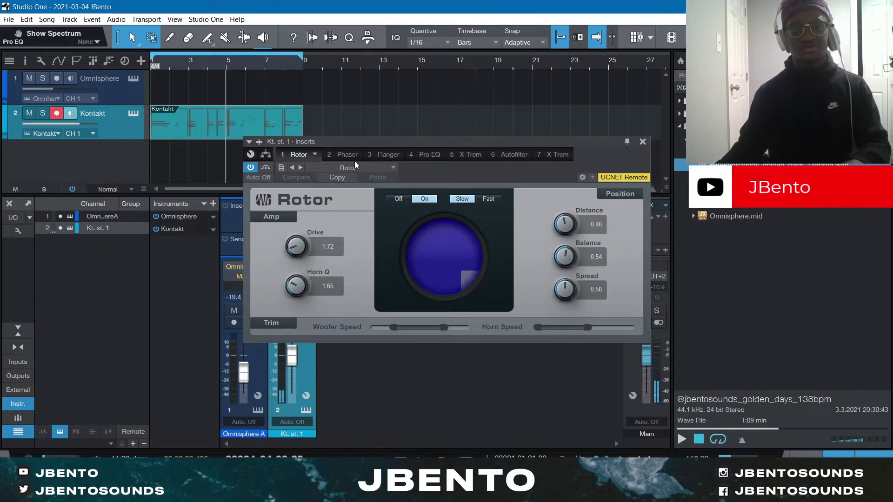
pyautogui.moveTo(539, 177); pyautogui.dragTo(614, 129)
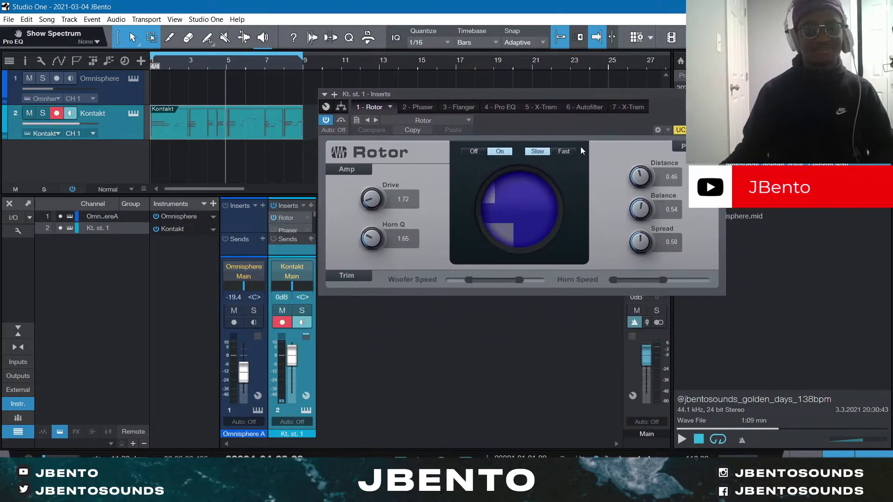
pyautogui.scroll(-1, 275, 216)
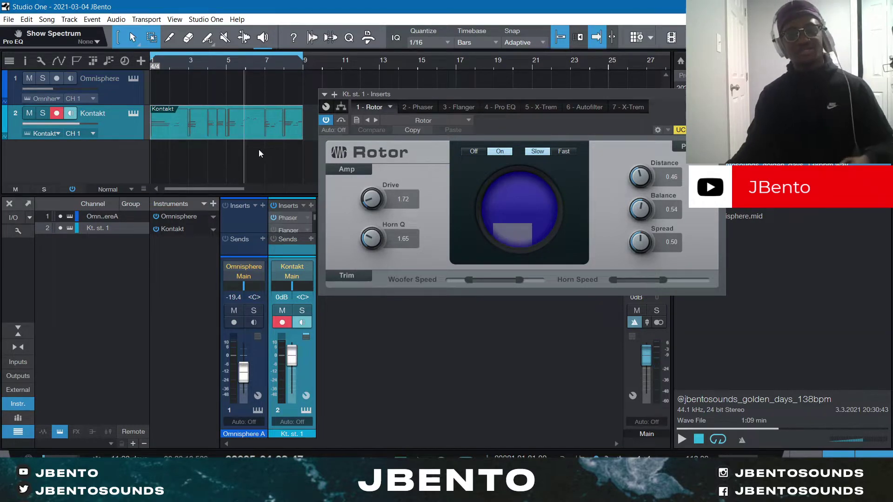
# - Examine the Phaser insert's settings on the Kontakt channel and close its window
pyautogui.click(287, 216)
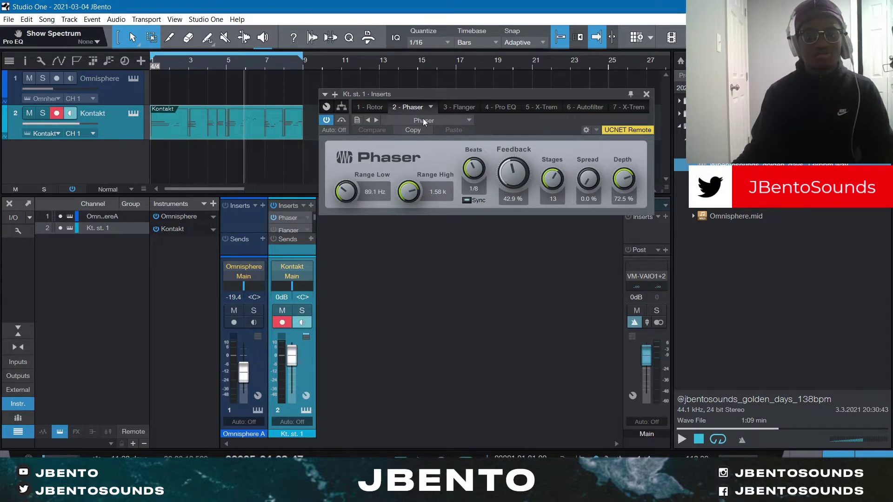
pyautogui.click(424, 120)
pyautogui.click(423, 120)
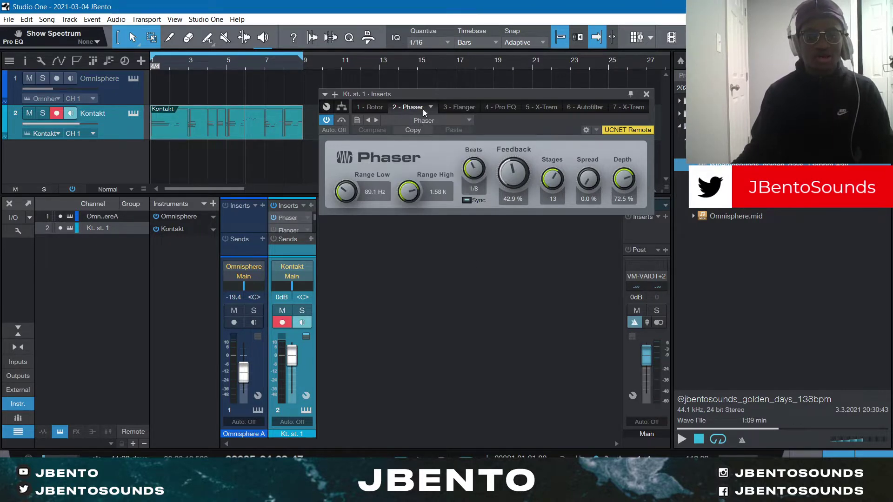
pyautogui.moveTo(422, 96); pyautogui.dragTo(384, 83)
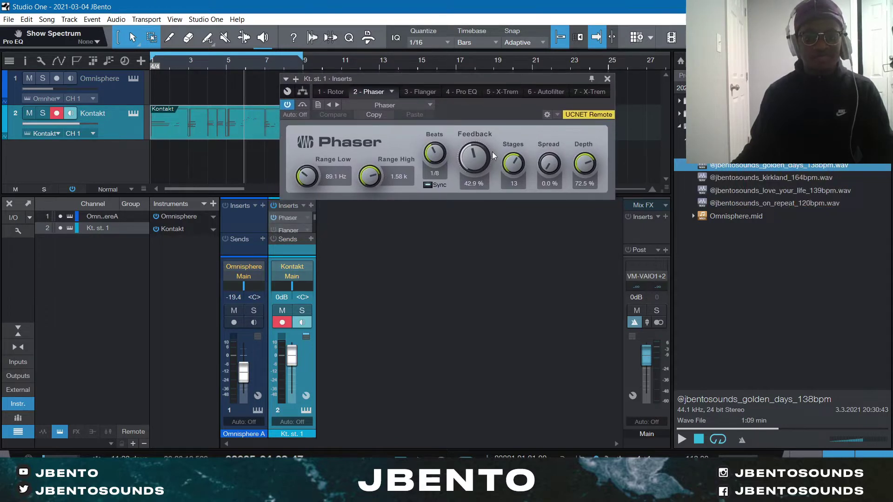
pyautogui.click(608, 79)
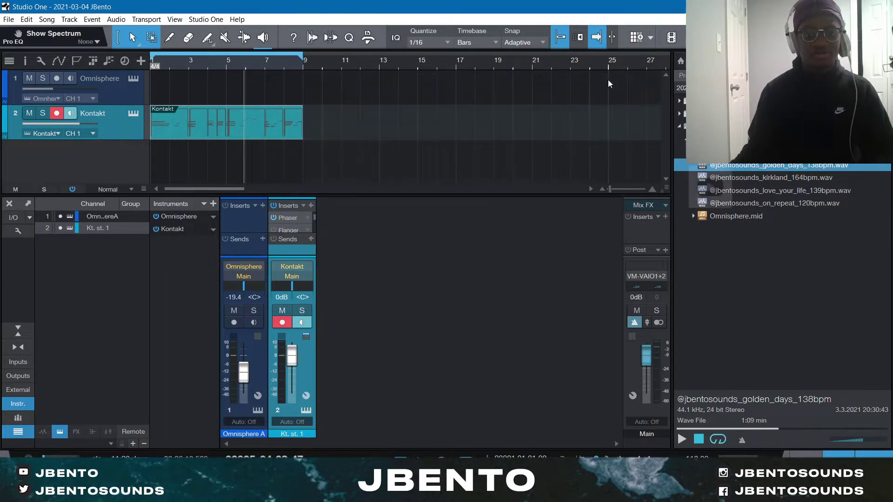
# - Examine the Flanger insert's settings and enlarge the mixer's insert area to expose more of the effects chain
pyautogui.click(291, 227)
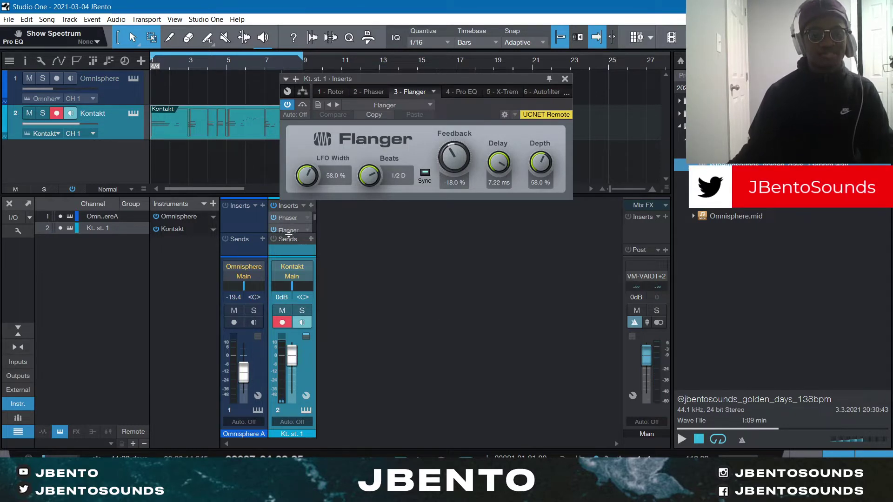
pyautogui.moveTo(288, 235)
pyautogui.mouseDown()
pyautogui.moveTo(293, 272)
pyautogui.moveTo(292, 251)
pyautogui.mouseUp()
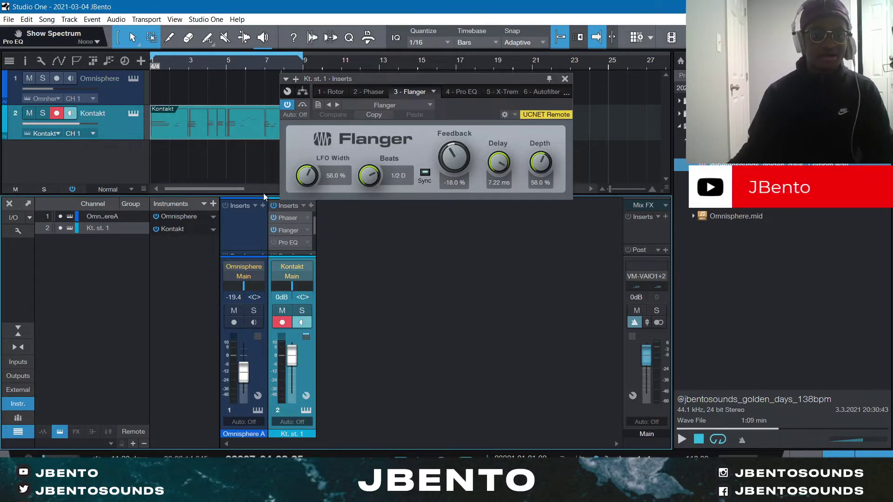
pyautogui.moveTo(265, 194); pyautogui.dragTo(277, 155)
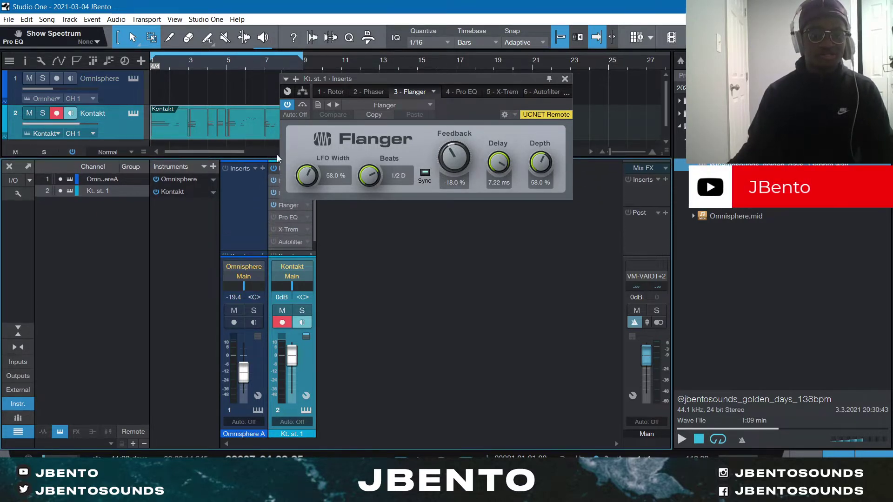
pyautogui.moveTo(461, 81); pyautogui.dragTo(570, 75)
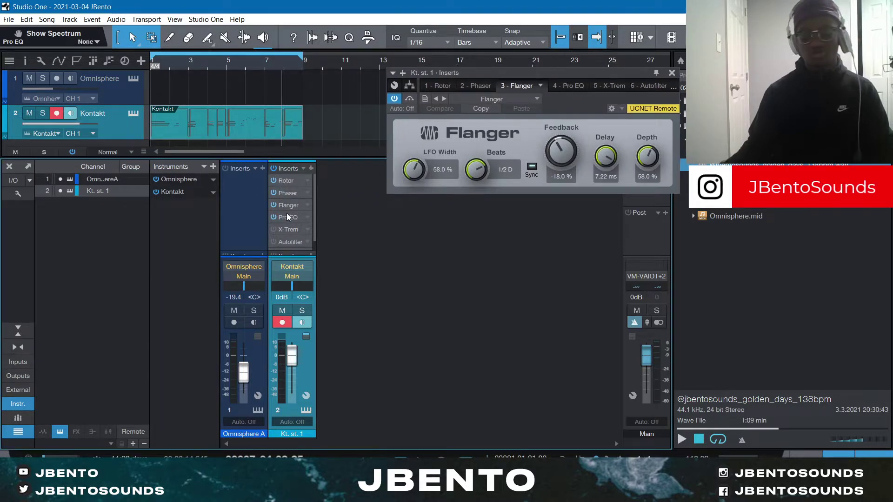
# - Play the loop and examine the Pro EQ insert's curve and band settings
pyautogui.press('space')
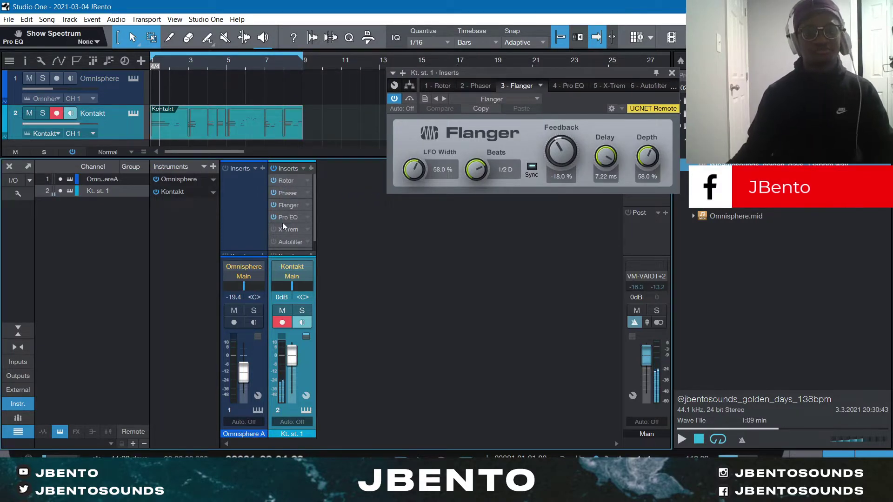
pyautogui.click(292, 217)
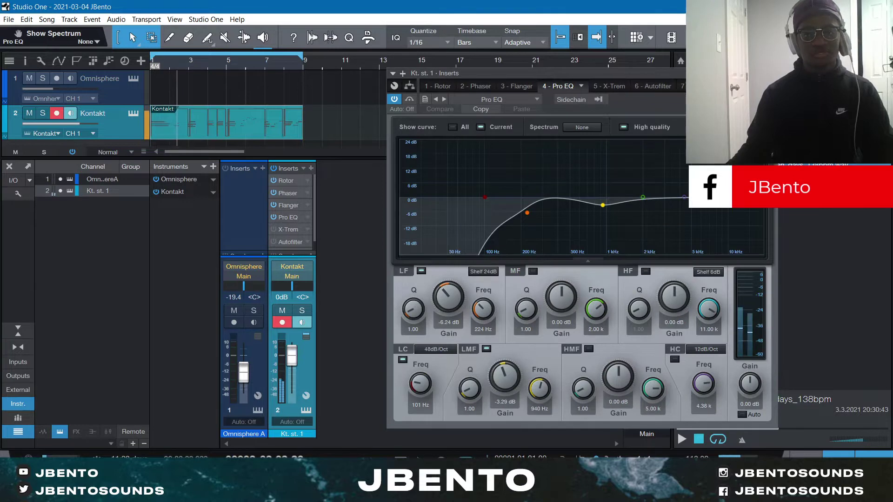
pyautogui.moveTo(737, 88); pyautogui.dragTo(664, 72)
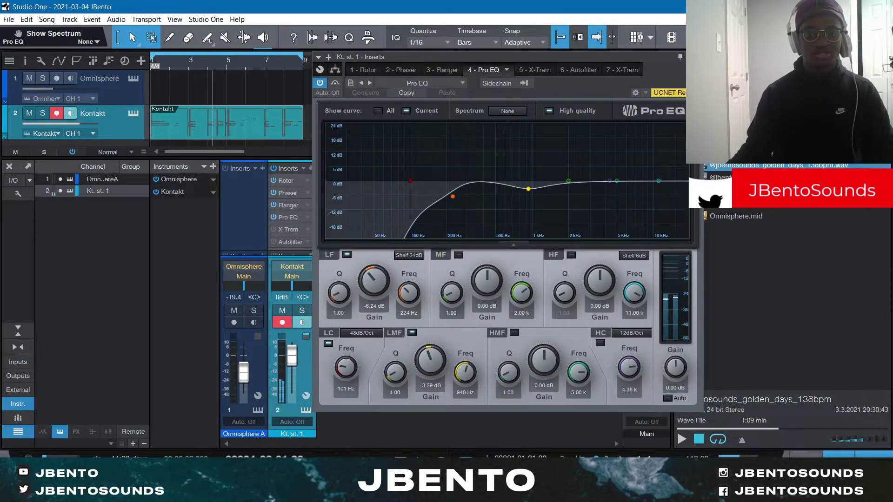
# - Enable the first X-Trem insert on the Kontakt channel and play the loop with its settings open
pyautogui.click(695, 57)
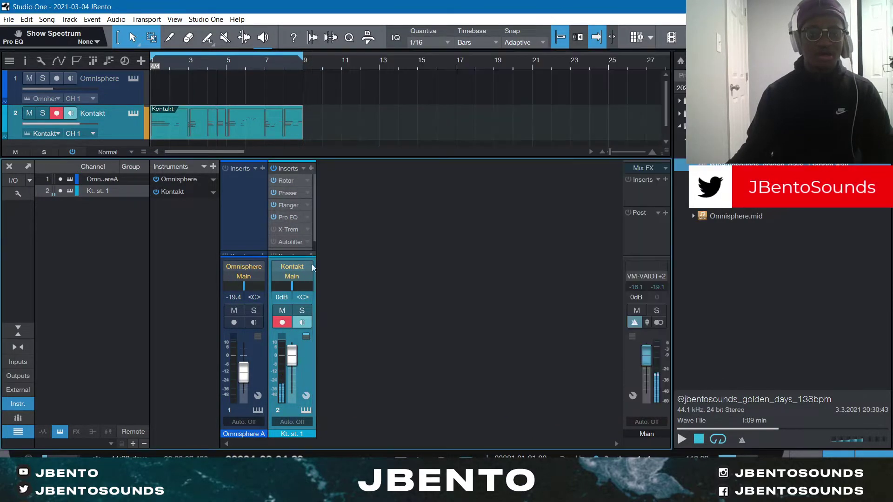
pyautogui.click(274, 230)
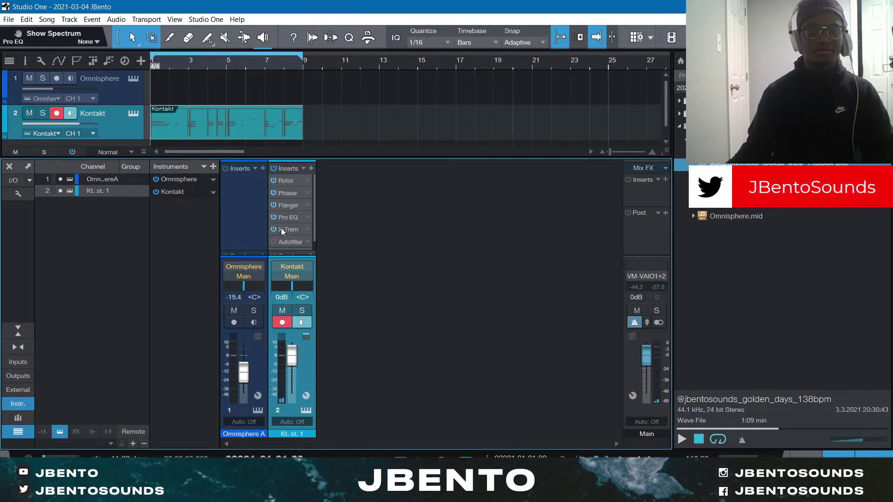
pyautogui.click(297, 230)
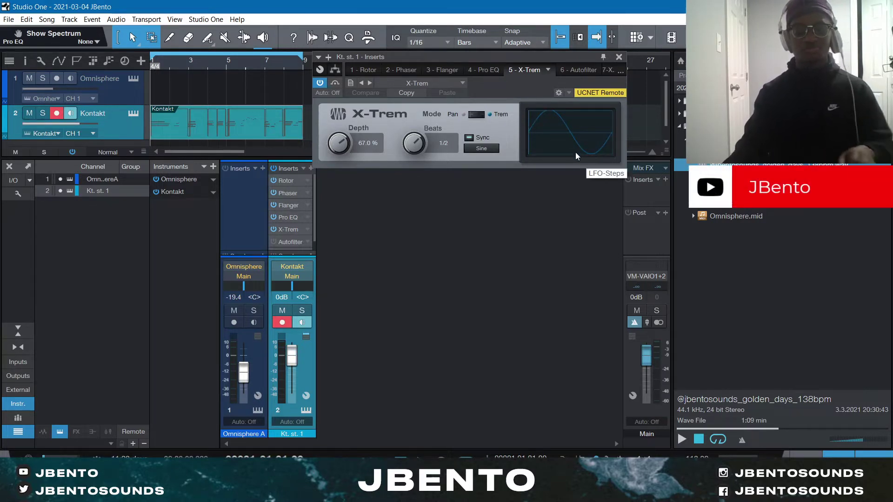
pyautogui.press('space')
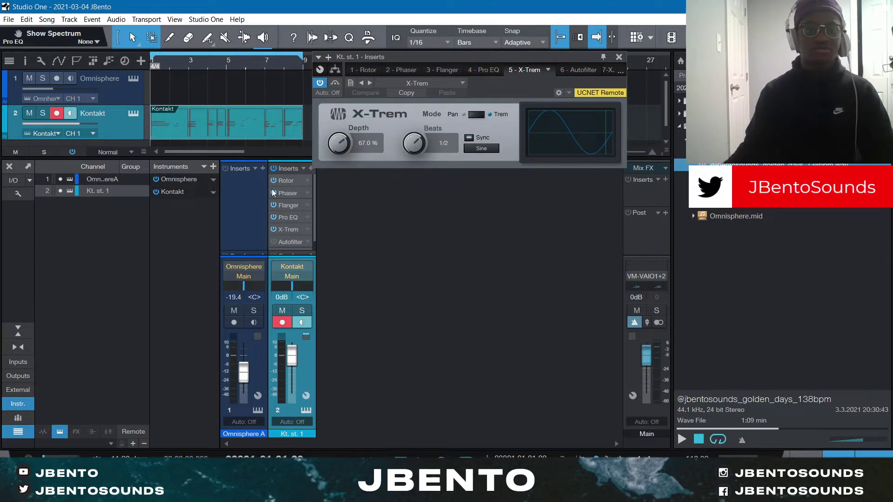
# - Enable the Autofilter insert on the Kontakt channel and play the loop with its settings open
pyautogui.scroll(-1, 300, 224)
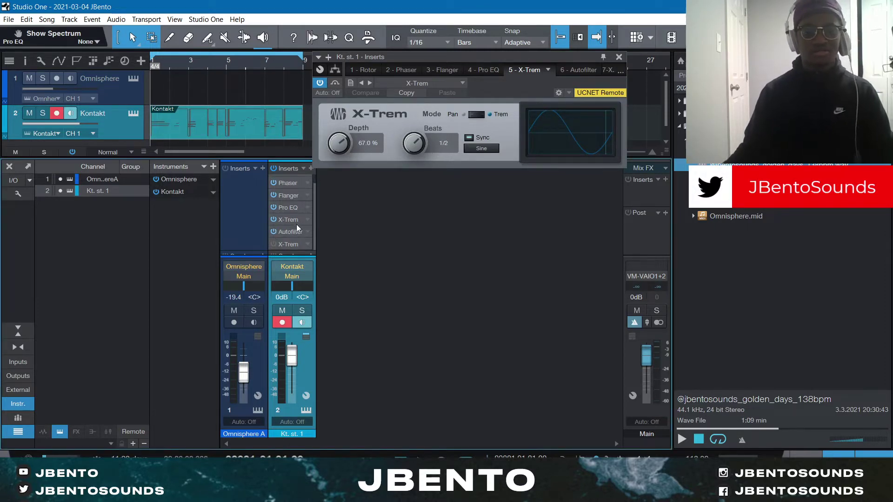
pyautogui.click(296, 230)
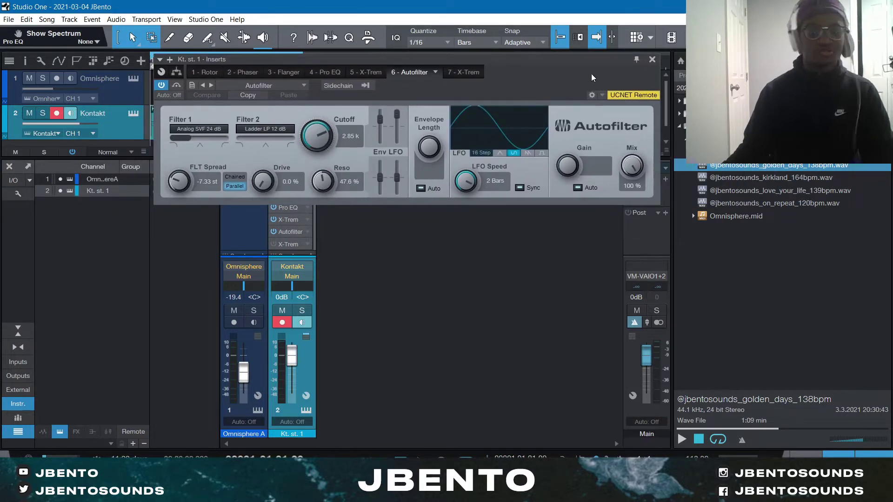
pyautogui.press('space')
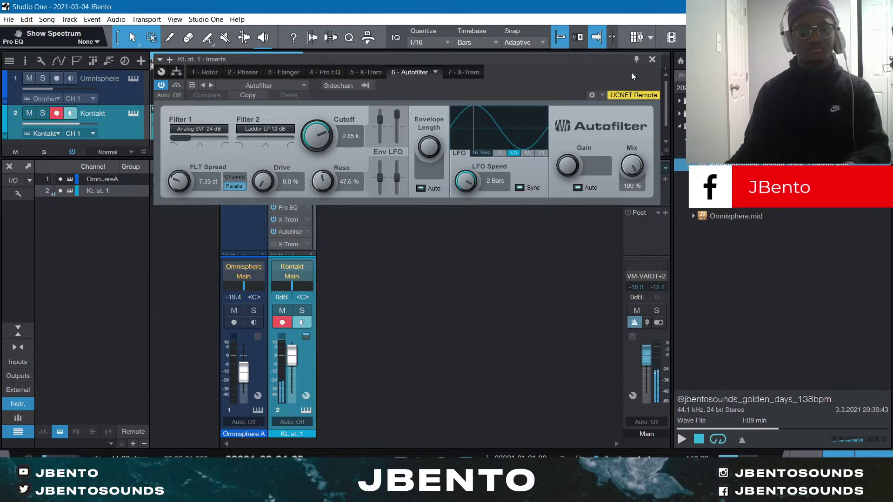
# - Enable the last X-Trem insert in the Kontakt chain, check its settings and close its window
pyautogui.click(289, 242)
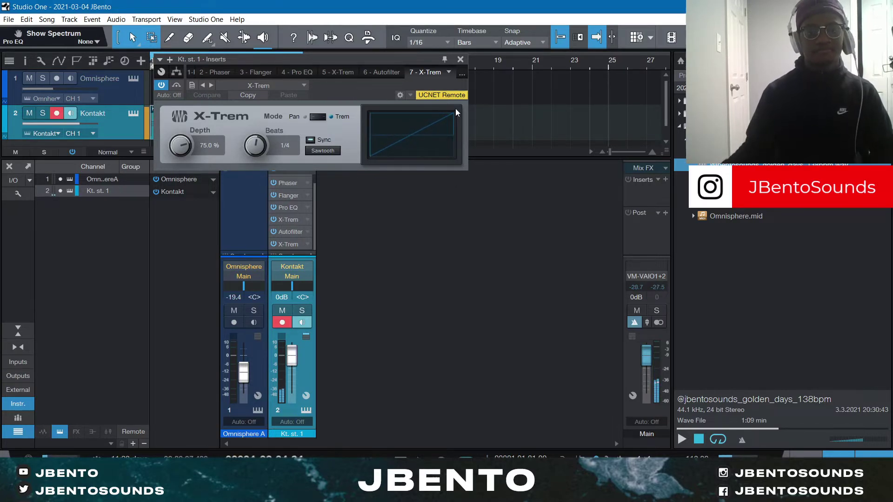
pyautogui.click(460, 59)
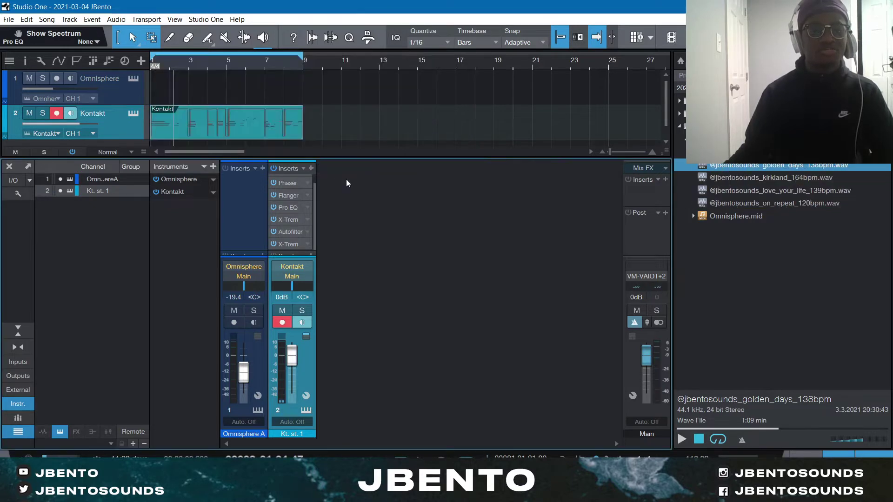
pyautogui.moveTo(294, 159); pyautogui.dragTo(298, 136)
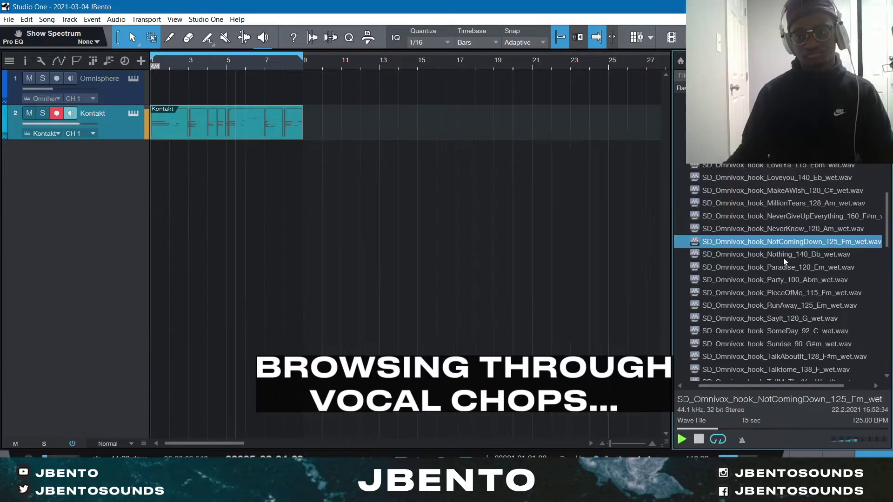
# - Audition the SD_Omnivox wet vocal hook samples against the playing loop
pyautogui.press('Up')
pyautogui.press('Up')
pyautogui.press('Up')
pyautogui.press('Down')
pyautogui.press('Down')
pyautogui.press('Down')
pyautogui.press('Down')
pyautogui.press('Down')
pyautogui.press('Down')
pyautogui.press('Down')
pyautogui.press('Down')
pyautogui.press('Down')
pyautogui.press('Down')
pyautogui.press('Down')
pyautogui.press('Down')
pyautogui.press('Down')
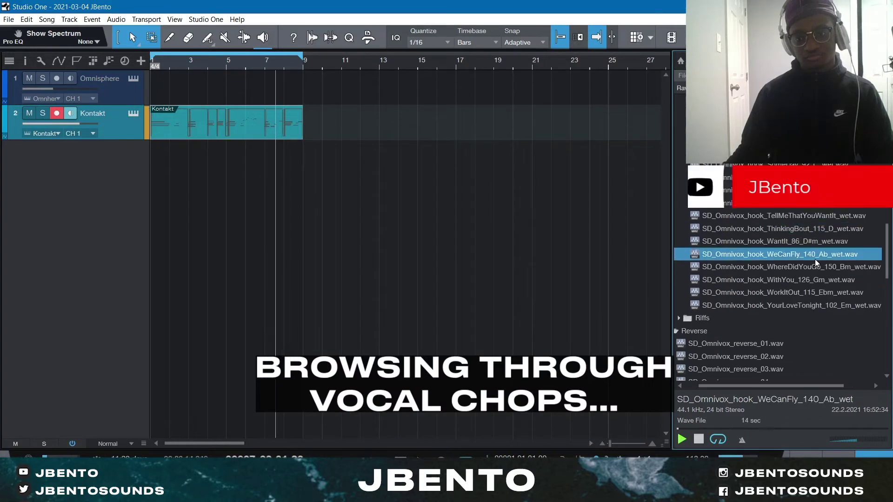
pyautogui.press('Up')
pyautogui.click(827, 292)
pyautogui.click(783, 265)
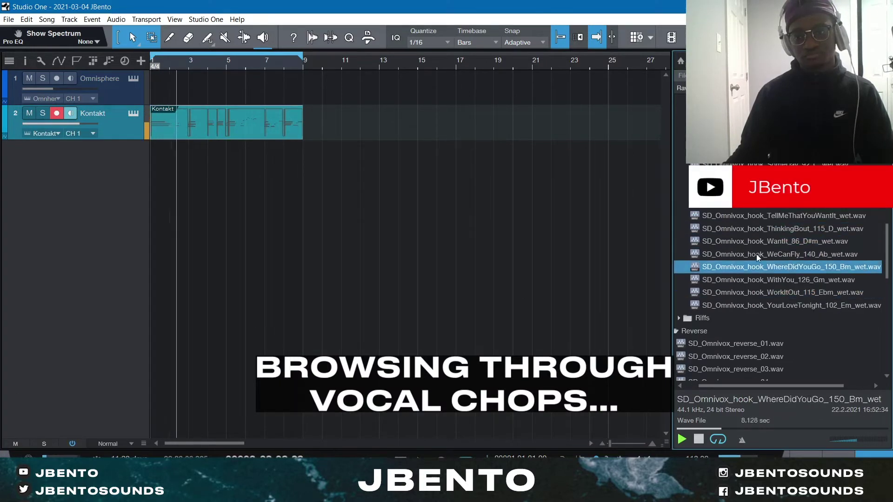
pyautogui.click(756, 255)
pyautogui.scroll(-1, 797, 275)
pyautogui.click(795, 268)
pyautogui.scroll(3, 794, 267)
pyautogui.scroll(1, 782, 293)
pyautogui.click(772, 202)
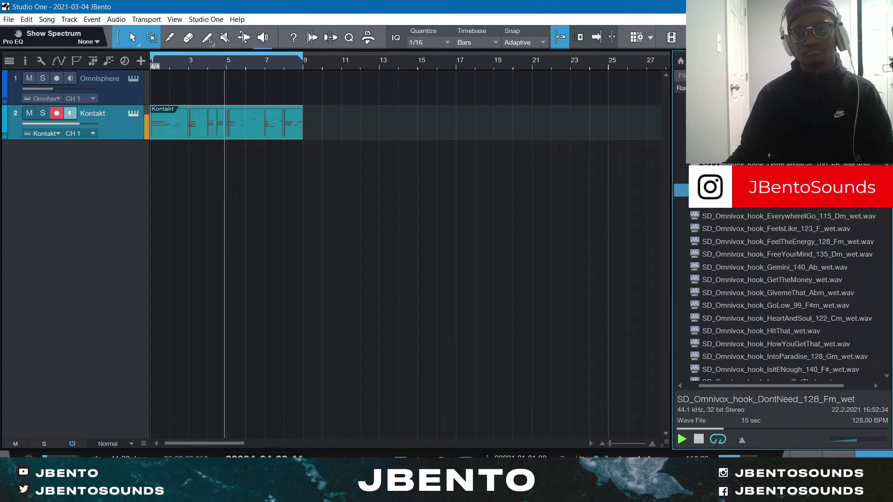
# - Place SD_Omnivox_hook_DontLetMeGo_115_Fm_wet.wav on a new track at bar 1 and trim its end to bar 5
pyautogui.scroll(1, 791, 215)
pyautogui.click(791, 216)
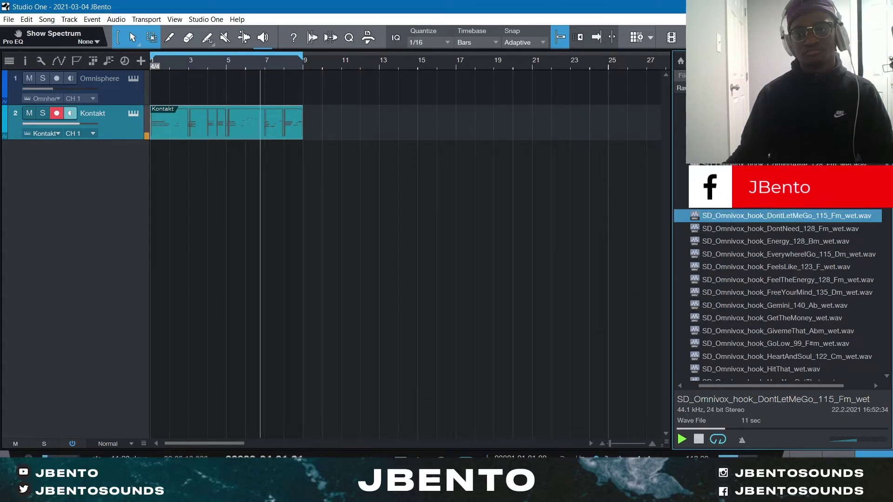
pyautogui.moveTo(791, 215); pyautogui.dragTo(166, 162)
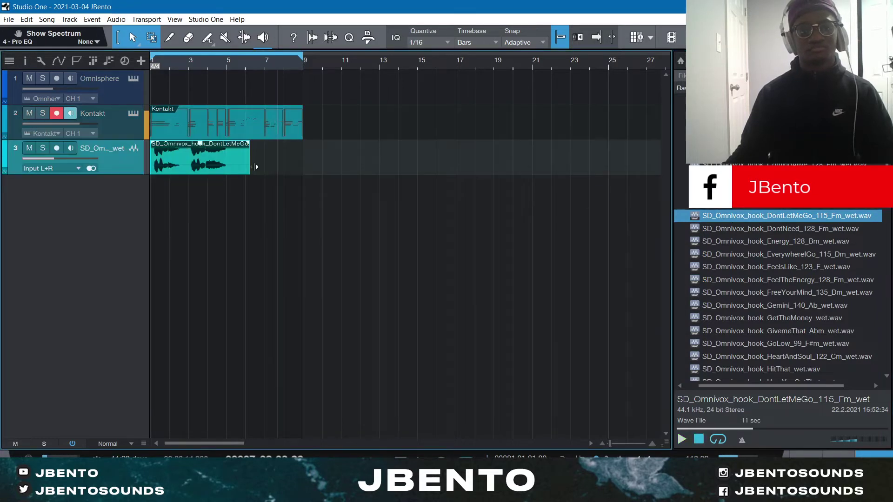
pyautogui.moveTo(248, 170); pyautogui.dragTo(228, 173)
pyautogui.press('space')
pyautogui.press(',')
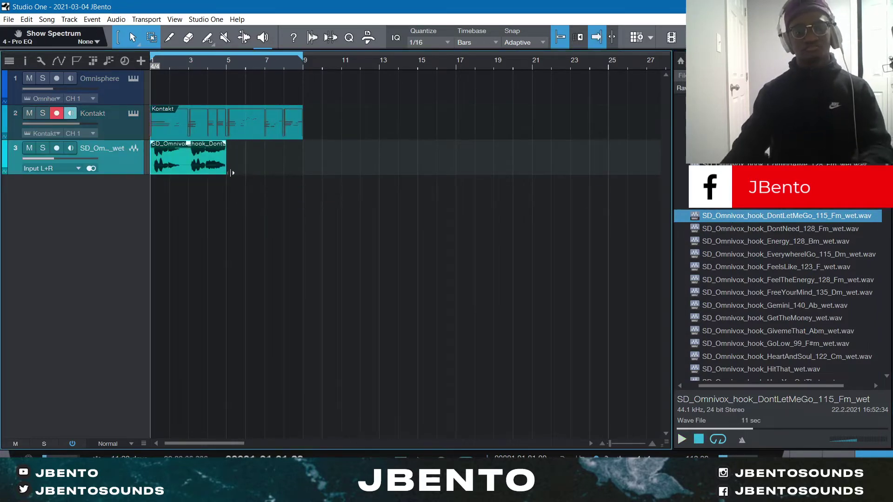
# - Shift the vocal clip to start at bar 2 and play the loop from the beginning
pyautogui.hotkey('alt', 'Right')
pyautogui.hotkey('alt', 'Right')
pyautogui.hotkey('alt', 'Right')
pyautogui.hotkey('alt', 'Right')
pyautogui.press('space')
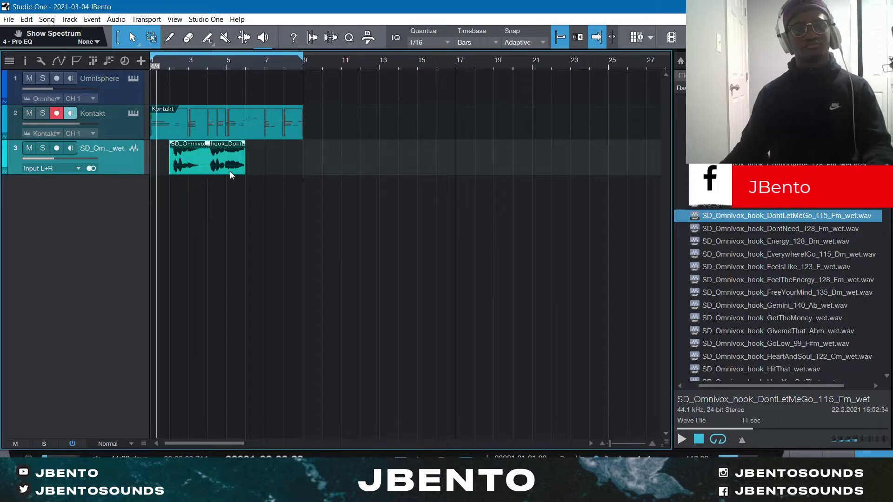
pyautogui.click(188, 195)
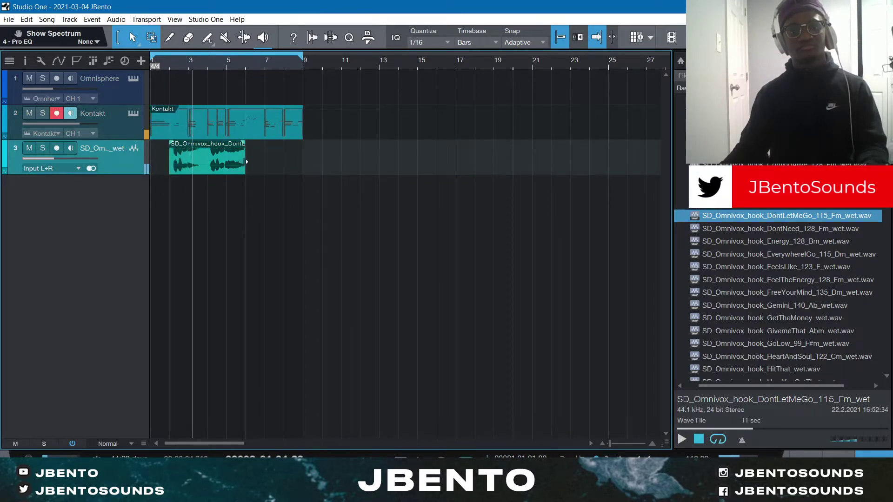
# - Split the extended vocal clip at bar 5, move the tail section to bar 6 and play the arrangement
pyautogui.moveTo(244, 167); pyautogui.dragTo(326, 170)
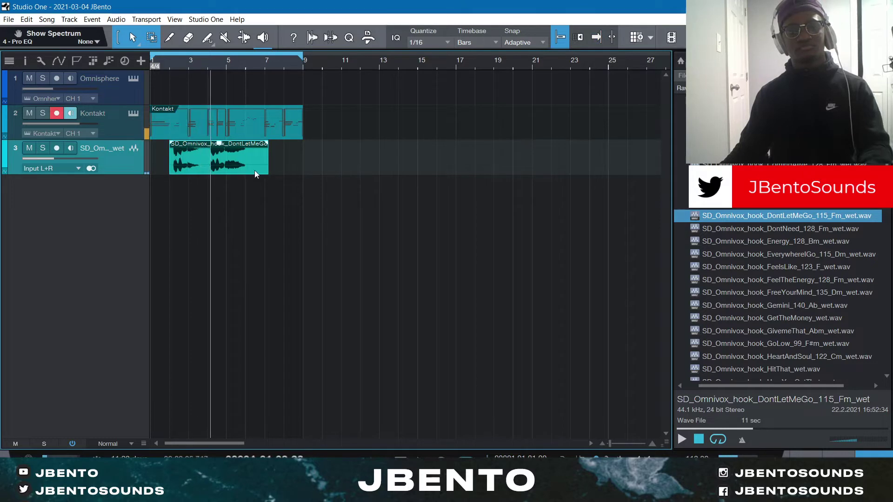
pyautogui.moveTo(255, 159)
pyautogui.mouseDown()
pyautogui.moveTo(225, 169)
pyautogui.moveTo(290, 169)
pyautogui.moveTo(256, 169)
pyautogui.moveTo(266, 160)
pyautogui.mouseUp()
pyautogui.press('3')
pyautogui.click(227, 169)
pyautogui.press('1')
pyautogui.click(243, 60)
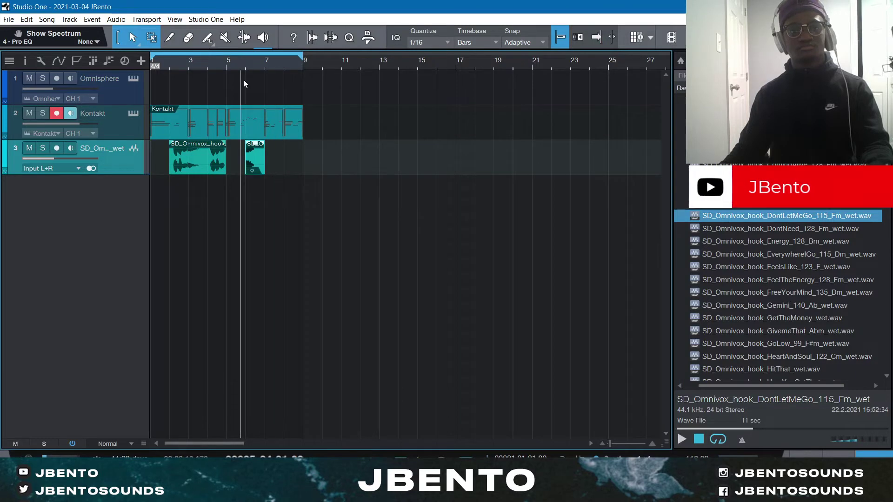
pyautogui.press('f')
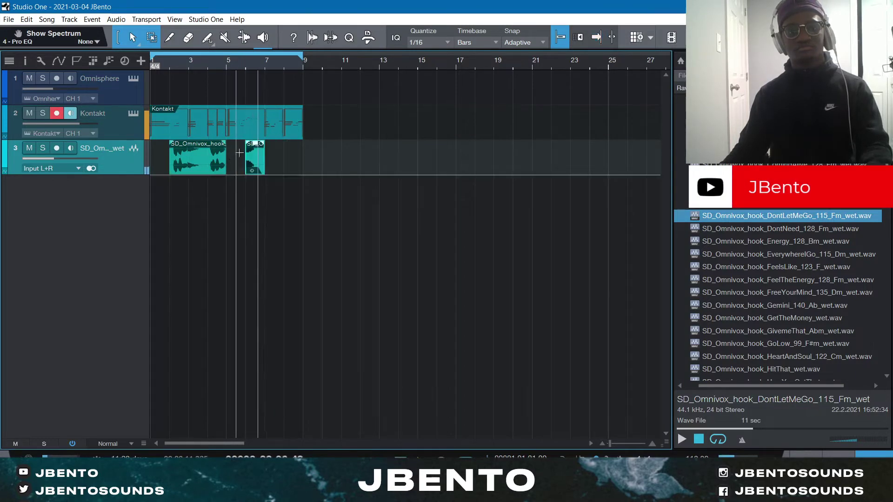
pyautogui.press(',')
pyautogui.press('space')
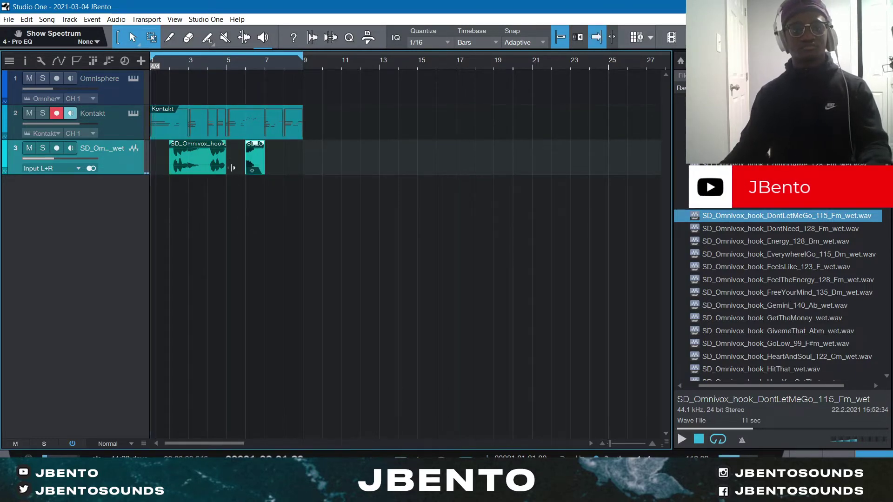
# - Trim the first vocal clip to end before bar 4, then place a duplicate at bar 4 ending at bar 5
pyautogui.moveTo(225, 165); pyautogui.dragTo(210, 168)
pyautogui.press('d')
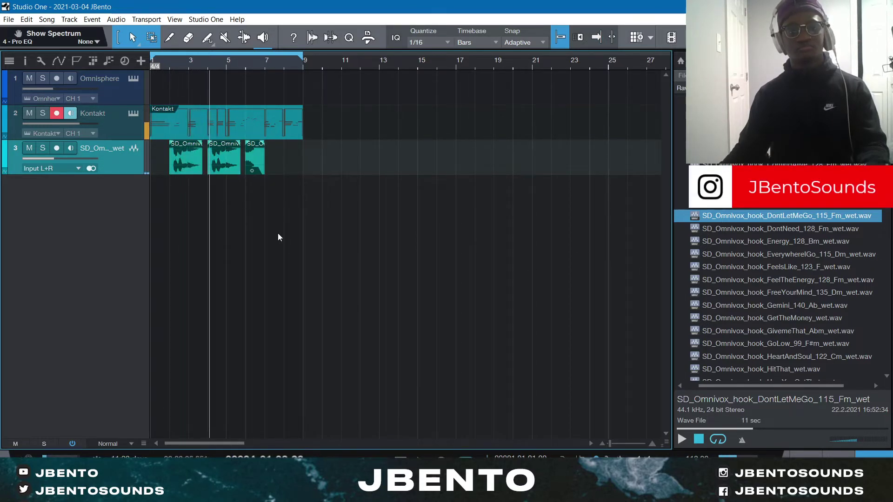
pyautogui.moveTo(240, 168); pyautogui.dragTo(226, 171)
pyautogui.click(218, 65)
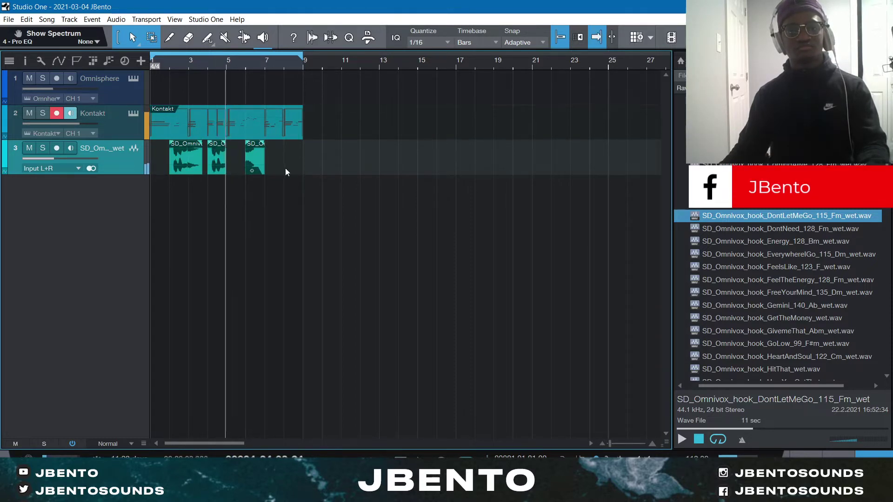
# - Reverse the short vocal clip at bar 6 and show the mixer
pyautogui.click(243, 169)
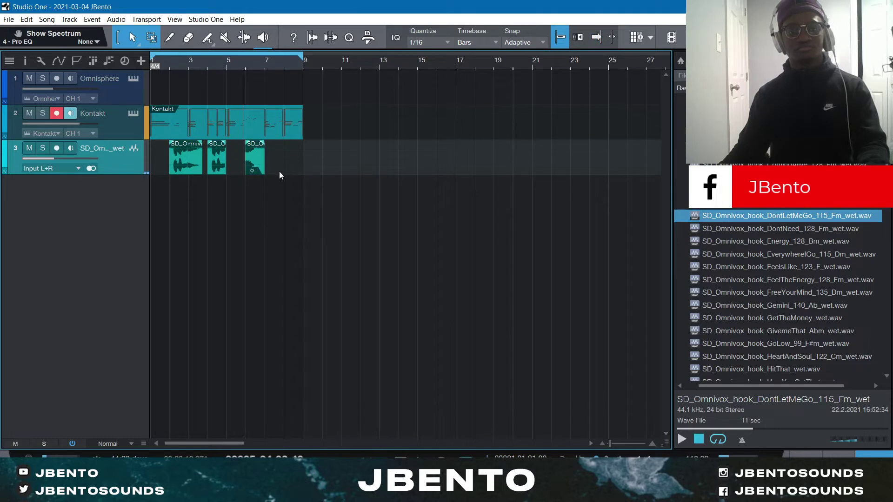
pyautogui.moveTo(279, 171); pyautogui.dragTo(166, 162)
pyautogui.press('f')
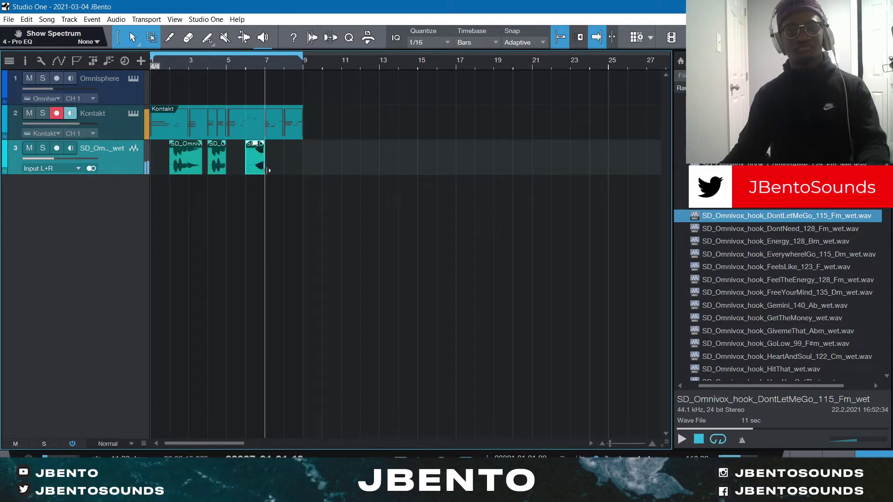
pyautogui.press('f')
pyautogui.press('F3')
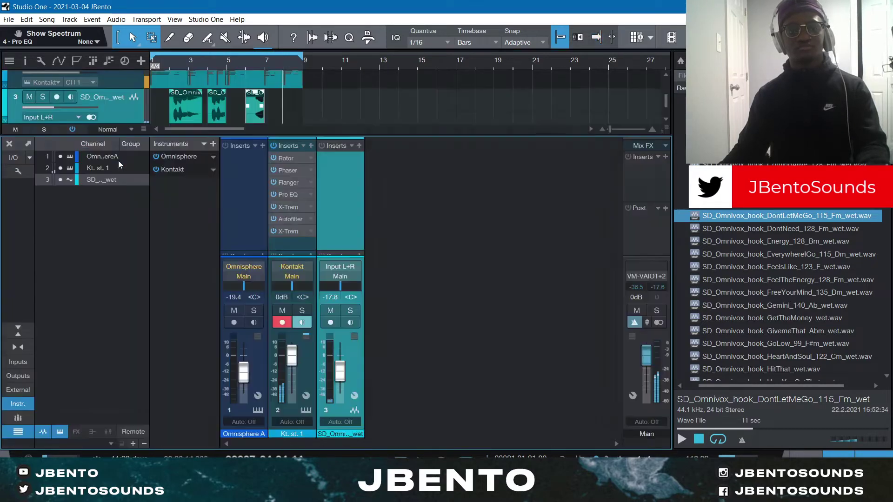
pyautogui.press('f')
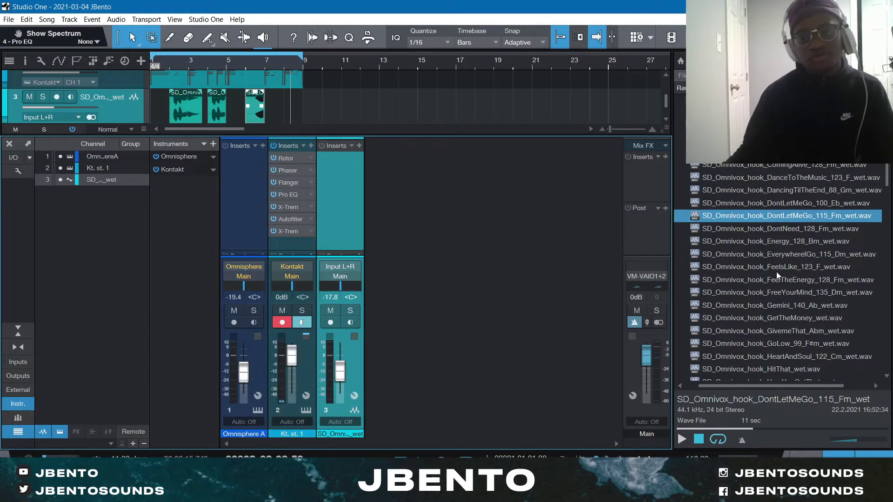
# - Examine the Omnivox wet vocals Hooks folder and the three vocal clips on the sample track
pyautogui.scroll(4, 763, 164)
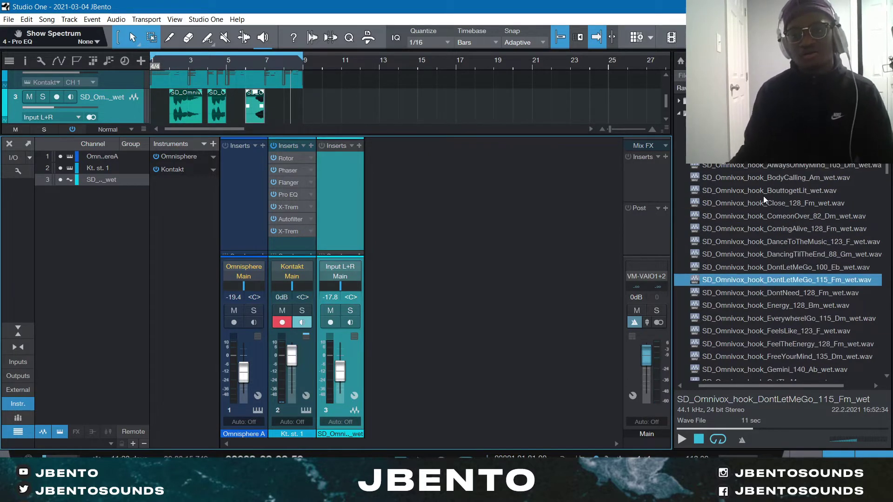
pyautogui.scroll(-2, 764, 227)
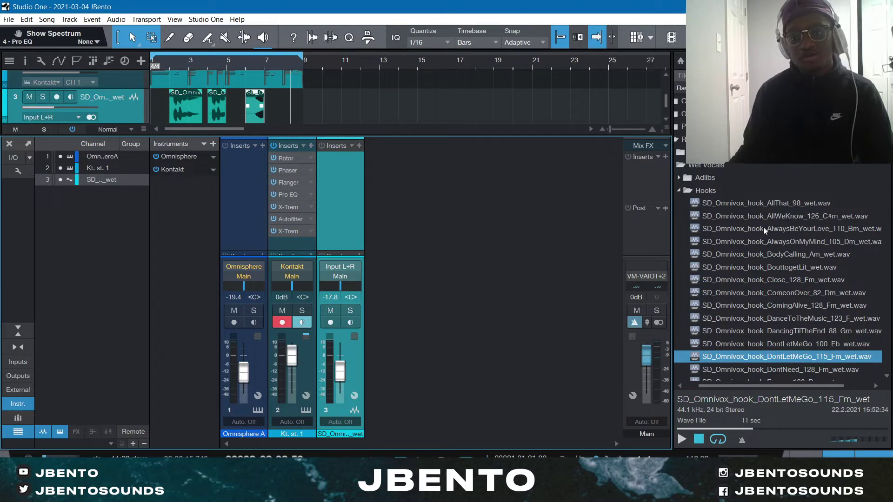
pyautogui.scroll(-3, 844, 314)
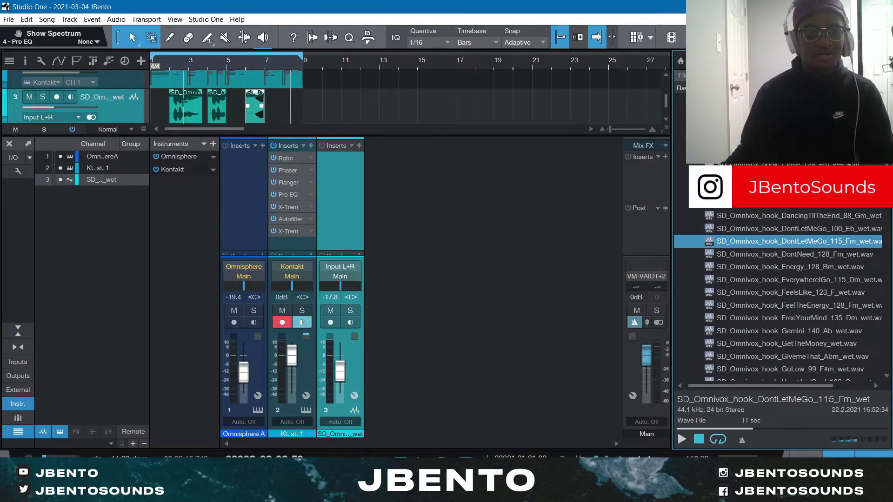
pyautogui.moveTo(166, 66)
pyautogui.mouseDown()
pyautogui.moveTo(174, 87)
pyautogui.moveTo(178, 64)
pyautogui.mouseUp()
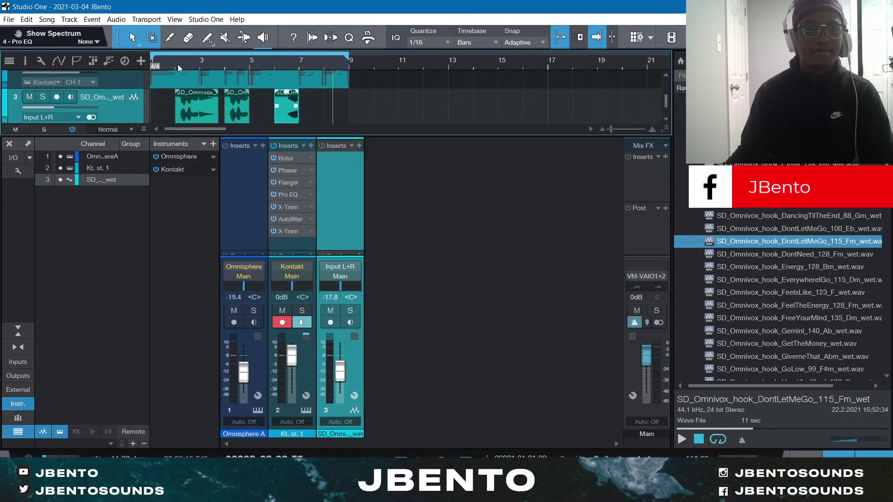
pyautogui.click(200, 112)
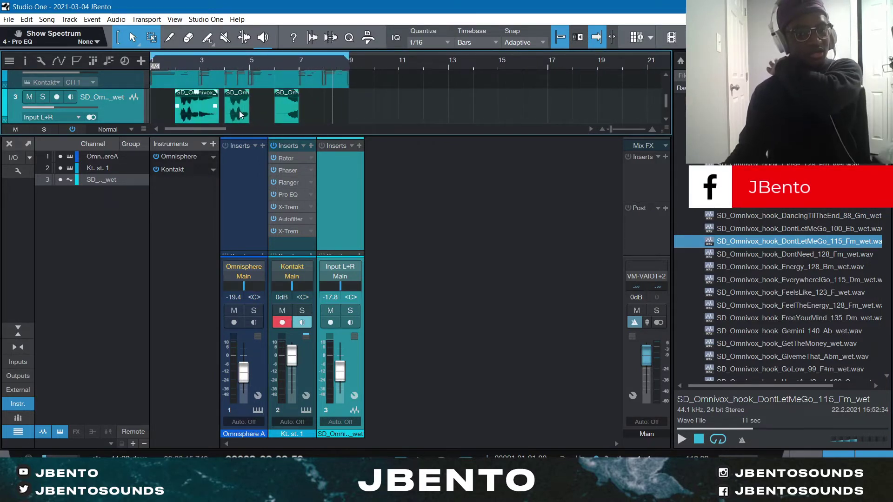
pyautogui.click(281, 110)
# - Insert LittleAlterBoy on the vocal sample channel and set its formant to -6.5 semitones during playback
pyautogui.click(358, 146)
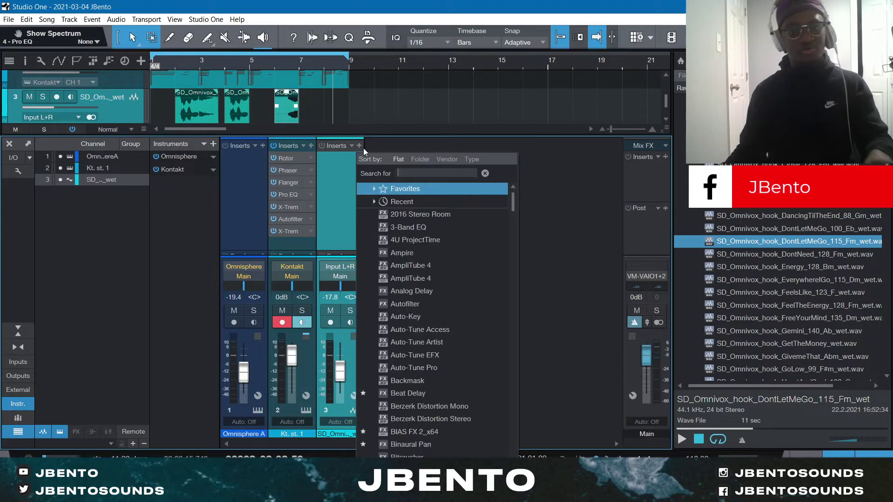
pyautogui.write('little')
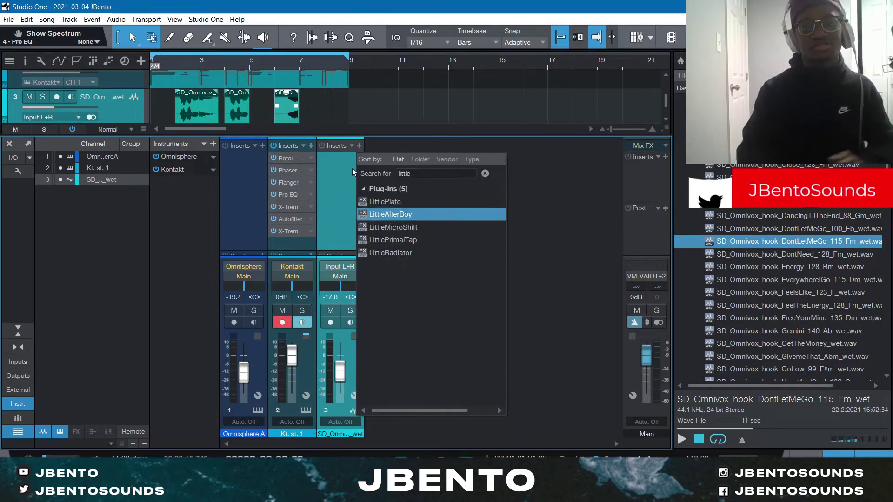
pyautogui.press('Return')
pyautogui.press('space')
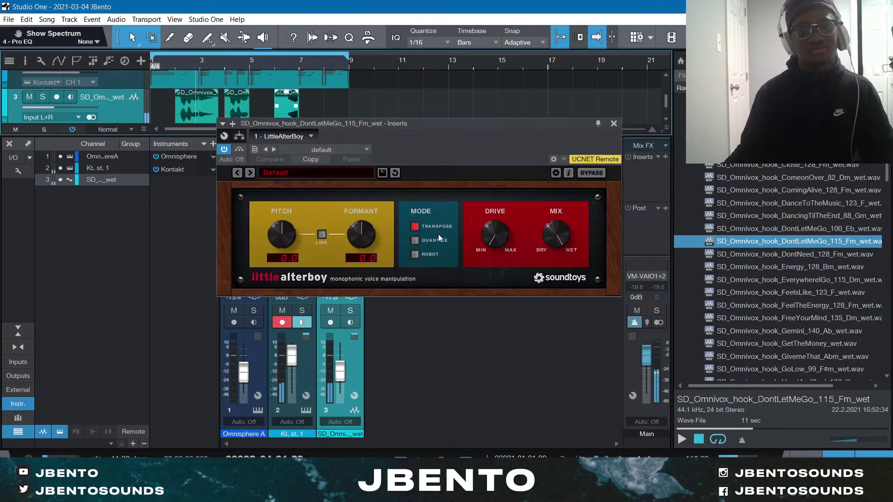
pyautogui.moveTo(357, 234); pyautogui.dragTo(362, 256)
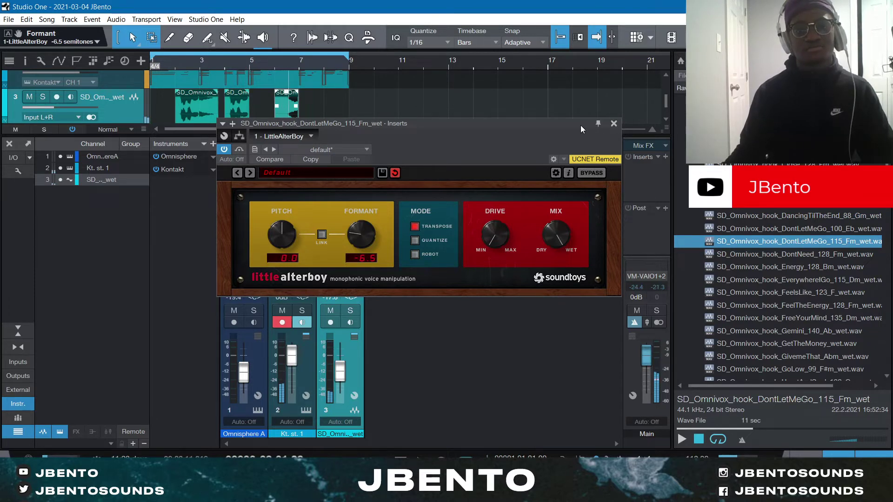
pyautogui.click(613, 124)
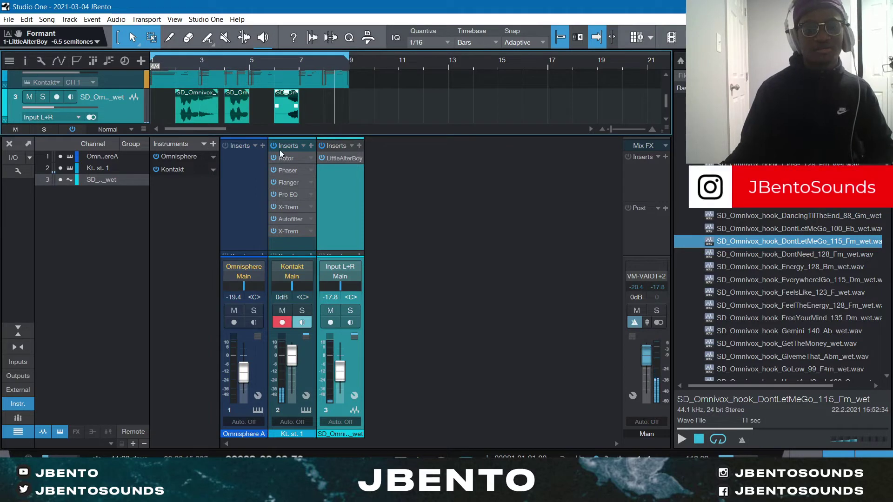
# - Add Analog Delay to the vocal sample channel and set its mix to 9%
pyautogui.click(359, 146)
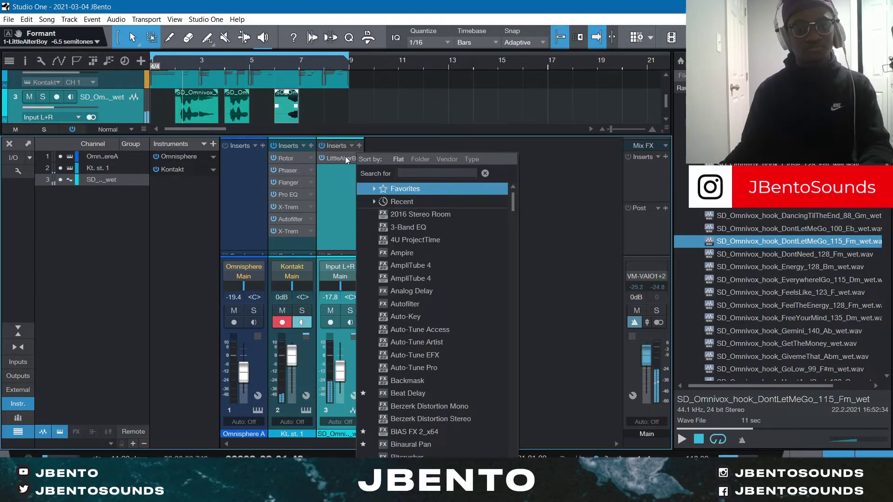
pyautogui.write('de')
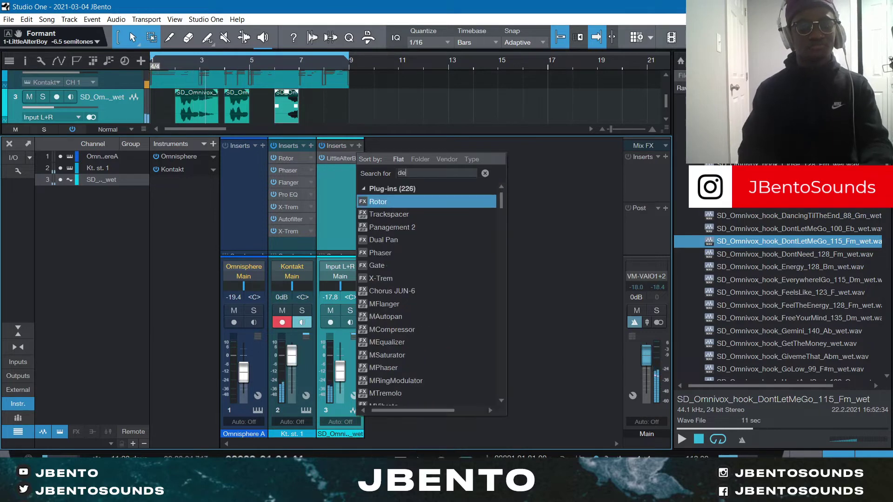
pyautogui.write('la')
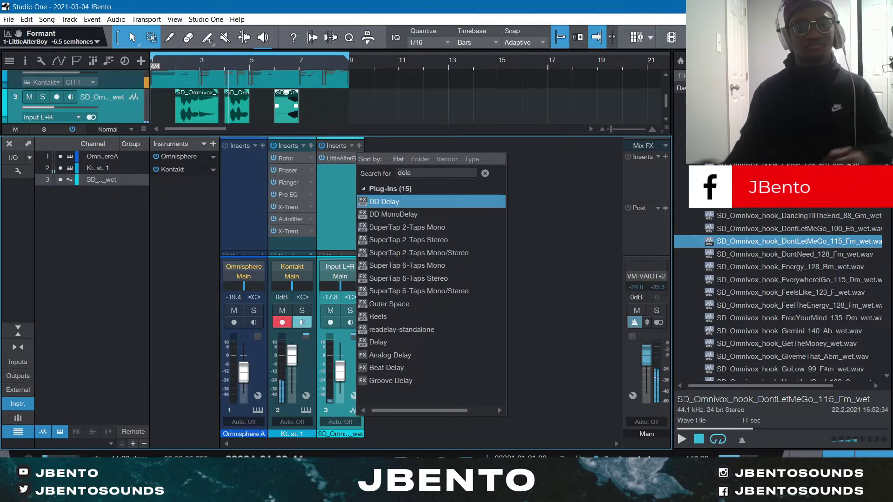
pyautogui.click(398, 358)
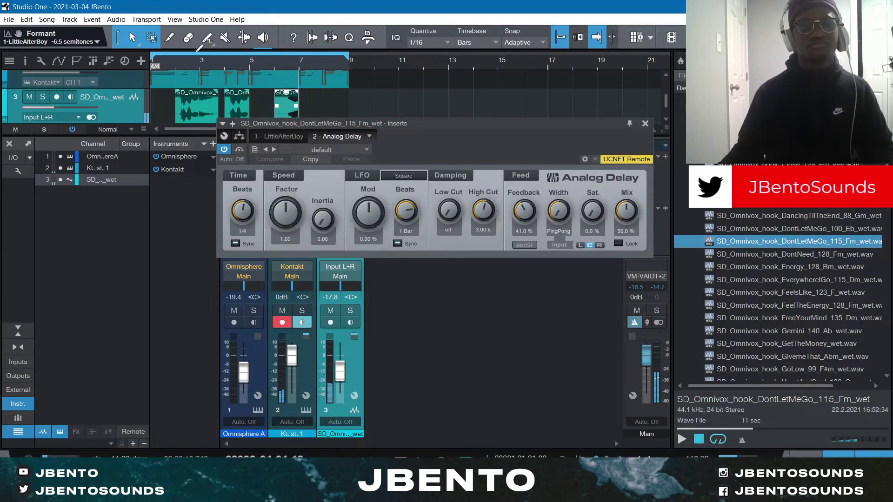
pyautogui.moveTo(626, 211); pyautogui.dragTo(626, 258)
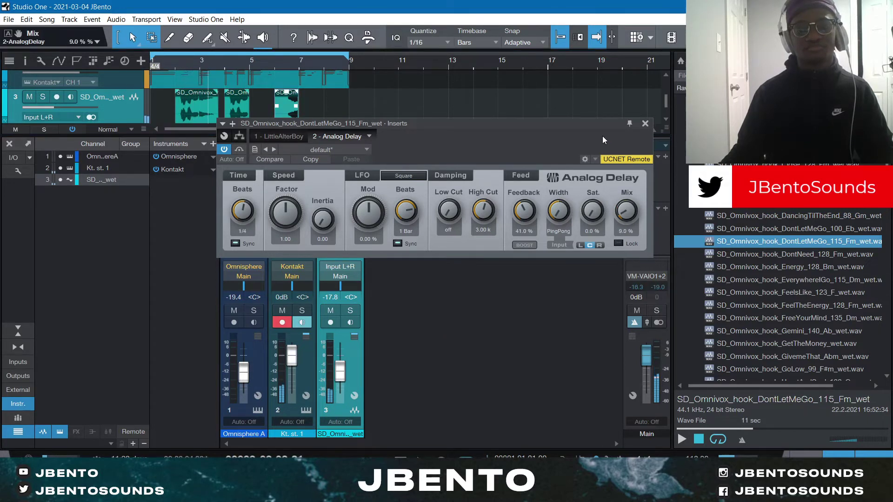
pyautogui.click(645, 125)
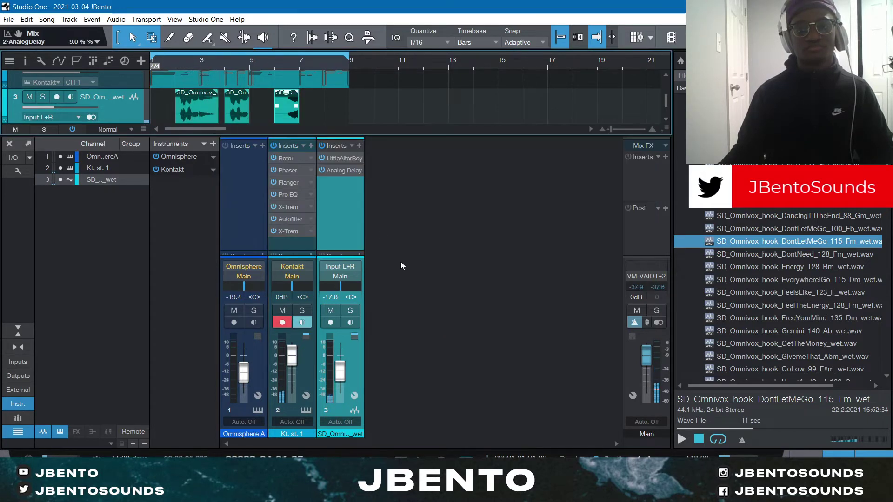
# - Add Pro EQ to the vocal channel and lower its high-frequency shelf to -24 dB at 1.05 kHz
pyautogui.click(359, 145)
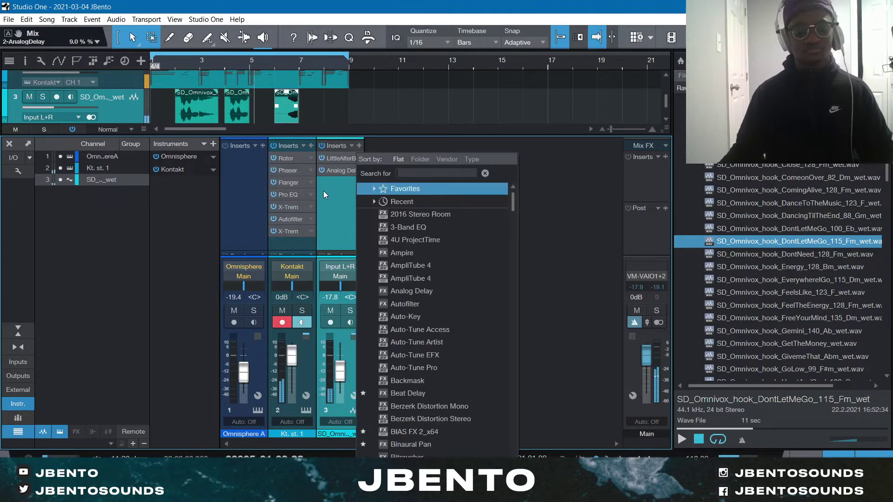
pyautogui.write('pr')
pyautogui.press('Down')
pyautogui.press('Return')
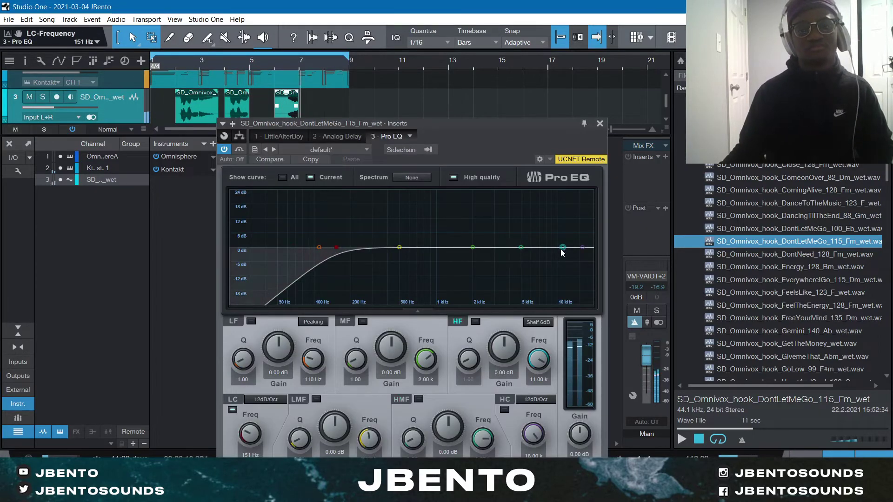
pyautogui.moveTo(562, 251); pyautogui.dragTo(438, 347)
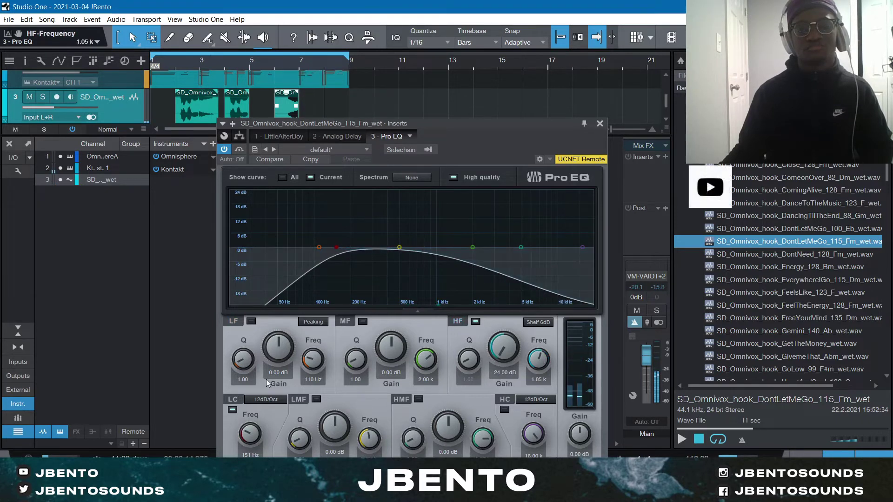
# - Set the vocal Pro EQ's low cut to 48 dB/Oct at 296 Hz
pyautogui.scroll(3, 266, 399)
pyautogui.scroll(8, 247, 435)
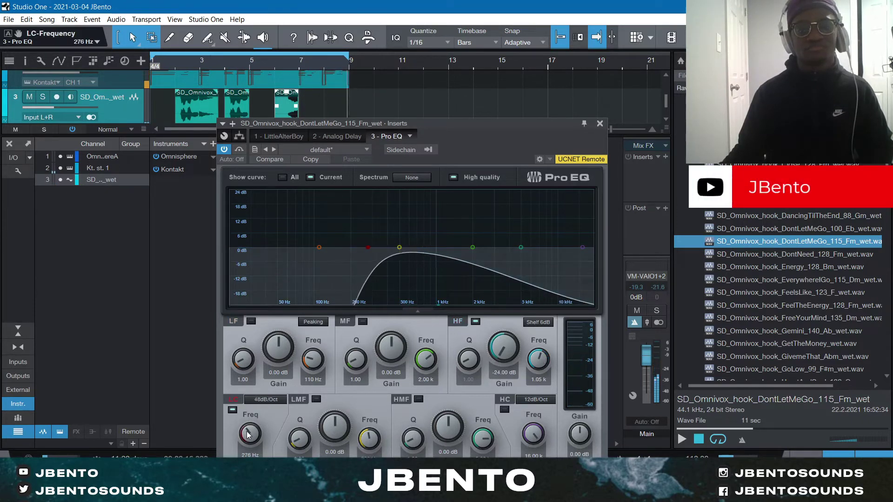
pyautogui.scroll(2, 248, 435)
pyautogui.click(601, 123)
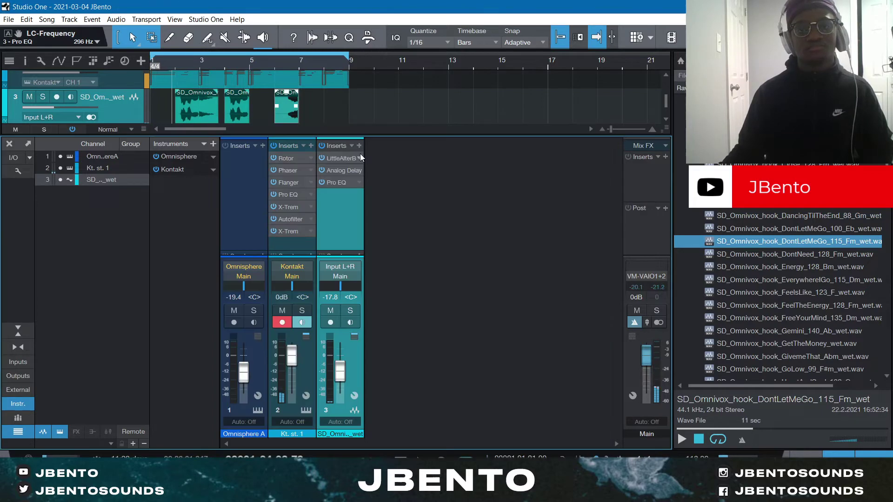
# - Add the Rev PLATE-140 reverb to the vocal channel and restart playback from near the first vocal clip
pyautogui.click(360, 146)
pyautogui.click(308, 242)
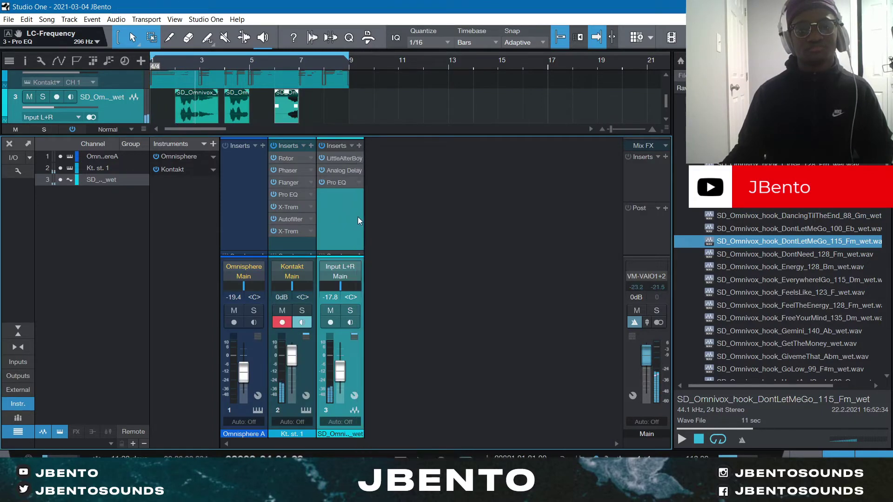
pyautogui.click(359, 146)
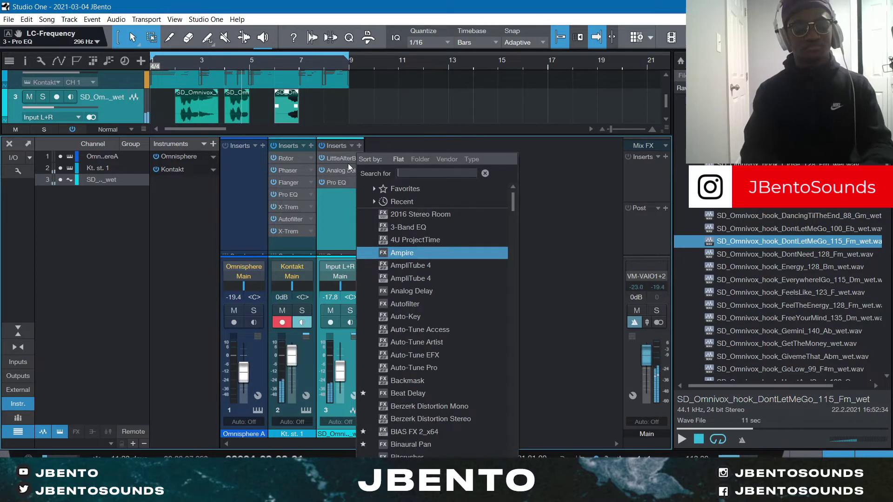
pyautogui.write('litt')
pyautogui.press('BackSpace')
pyautogui.press('BackSpace')
pyautogui.press('BackSpace')
pyautogui.press('BackSpace')
pyautogui.write('p')
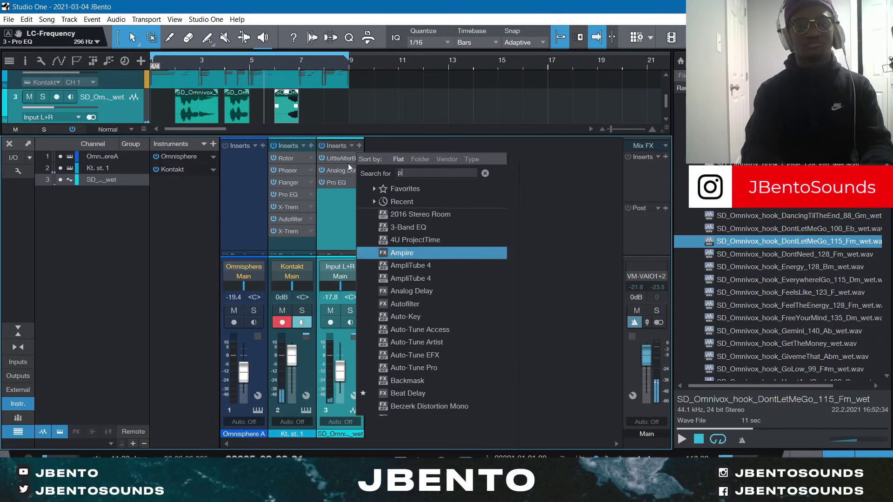
pyautogui.write('late')
pyautogui.press('Return')
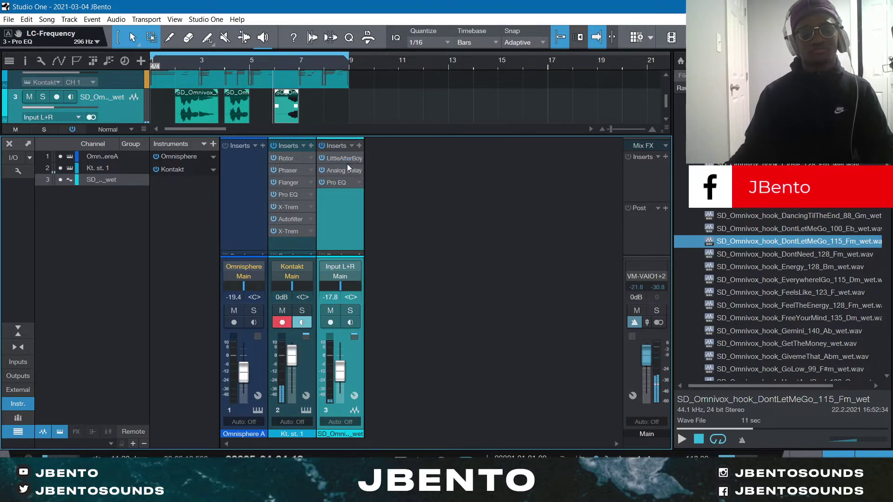
pyautogui.click(181, 69)
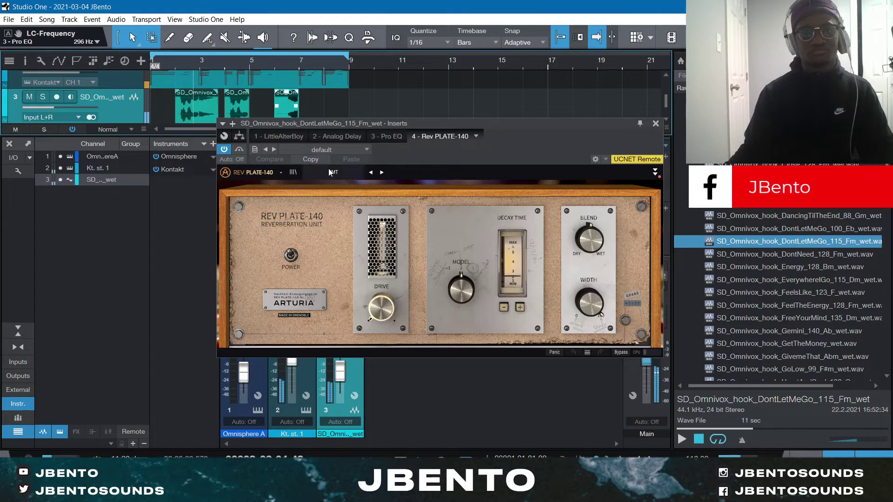
# - Load the 80s Plate preset in Rev PLATE-140 and reduce the blend to about 0.098
pyautogui.click(381, 173)
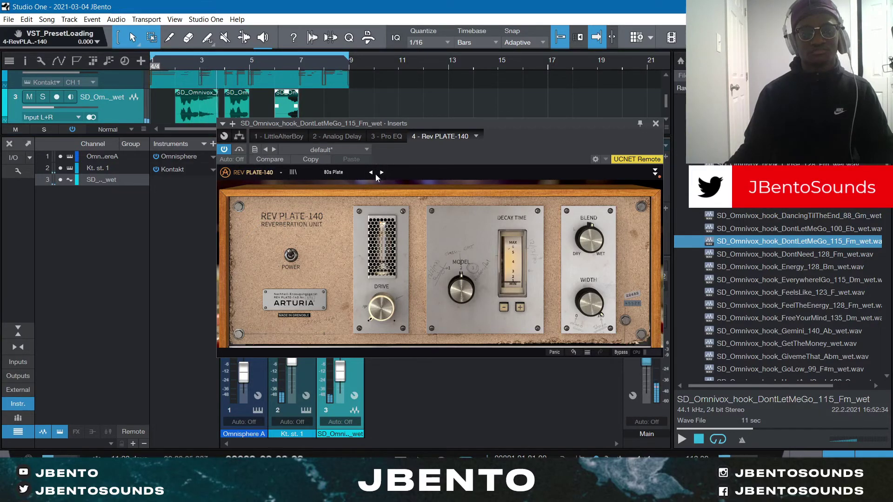
pyautogui.moveTo(577, 252); pyautogui.dragTo(577, 268)
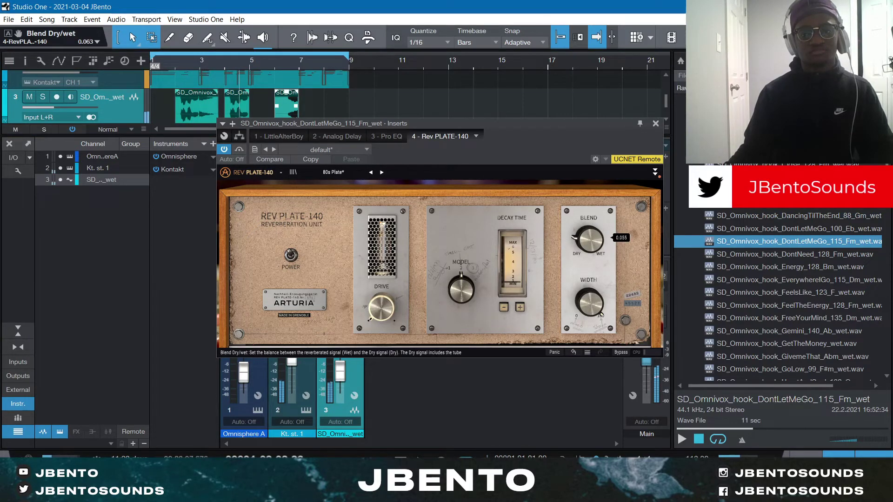
pyautogui.click(656, 124)
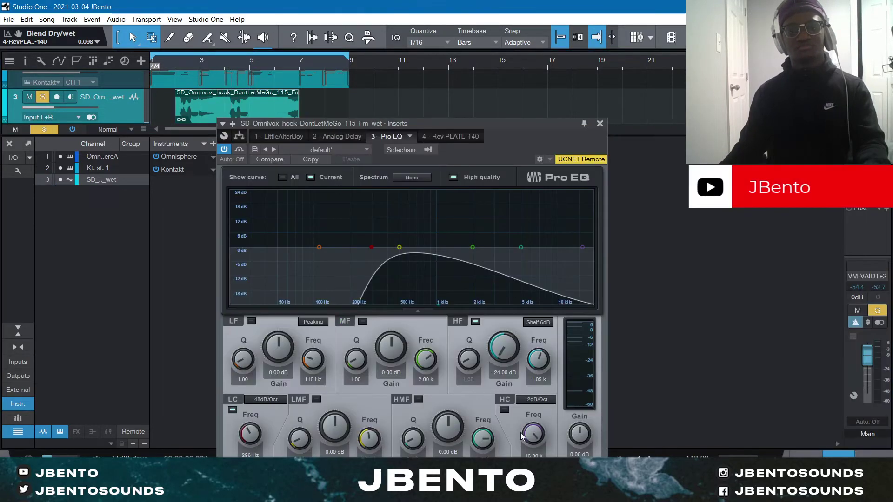
# - Replace the vocal Pro EQ's high-frequency shelf with a 48 dB/Oct high cut at 1.33 kHz and set the low cut to 153 Hz
pyautogui.click(475, 320)
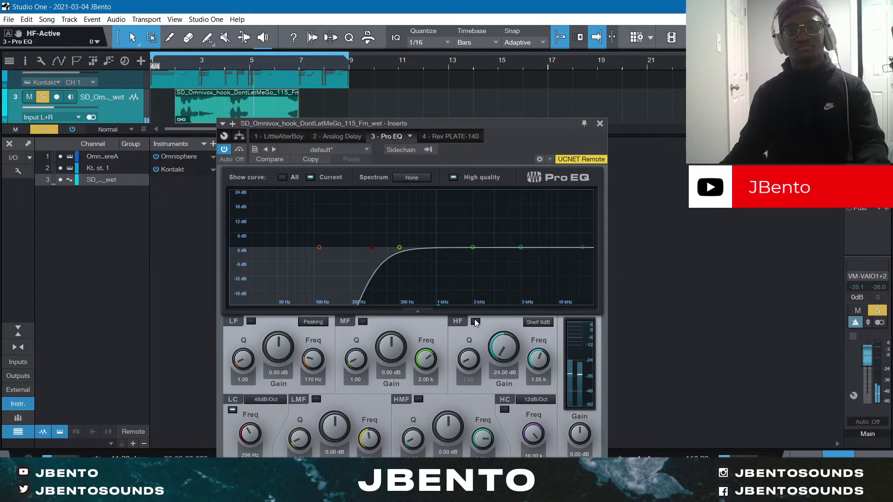
pyautogui.scroll(3, 535, 405)
pyautogui.click(505, 409)
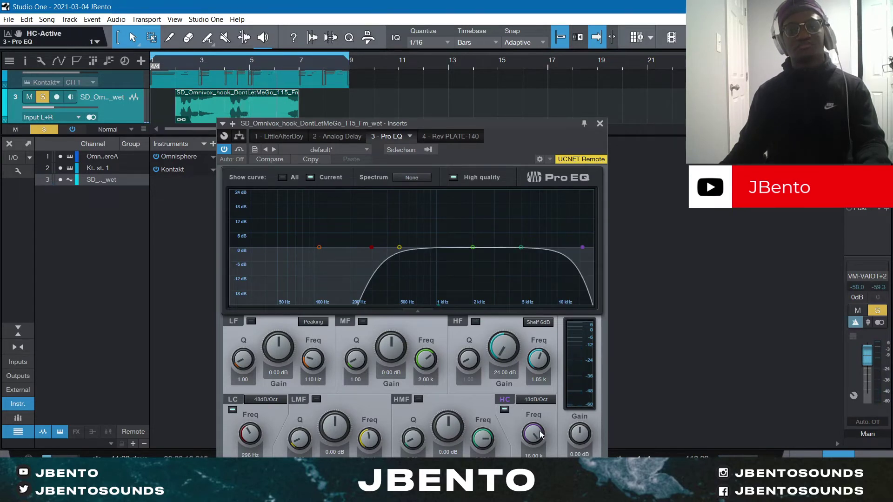
pyautogui.moveTo(538, 432)
pyautogui.mouseDown()
pyautogui.moveTo(538, 472)
pyautogui.moveTo(533, 441)
pyautogui.mouseUp()
pyautogui.moveTo(251, 434); pyautogui.dragTo(251, 445)
pyautogui.moveTo(524, 435); pyautogui.dragTo(525, 438)
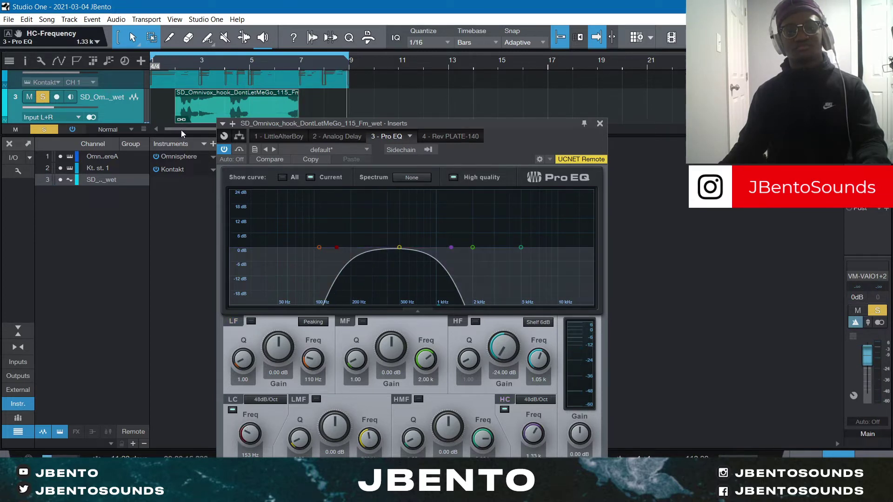
# - Play the vocal, move the Pro EQ low-mid band to 299 Hz and set the LittleAlterBoy formant to -4.8 semitones
pyautogui.click(178, 63)
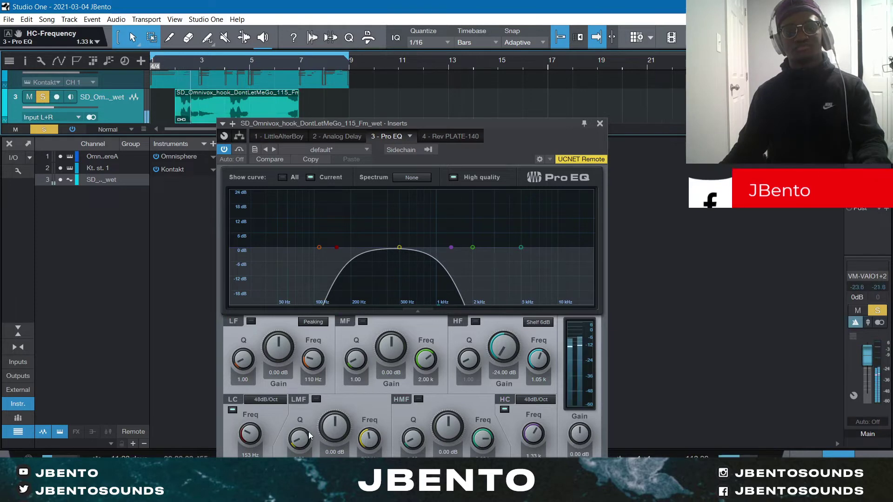
pyautogui.moveTo(399, 247); pyautogui.dragTo(372, 260)
pyautogui.click(600, 123)
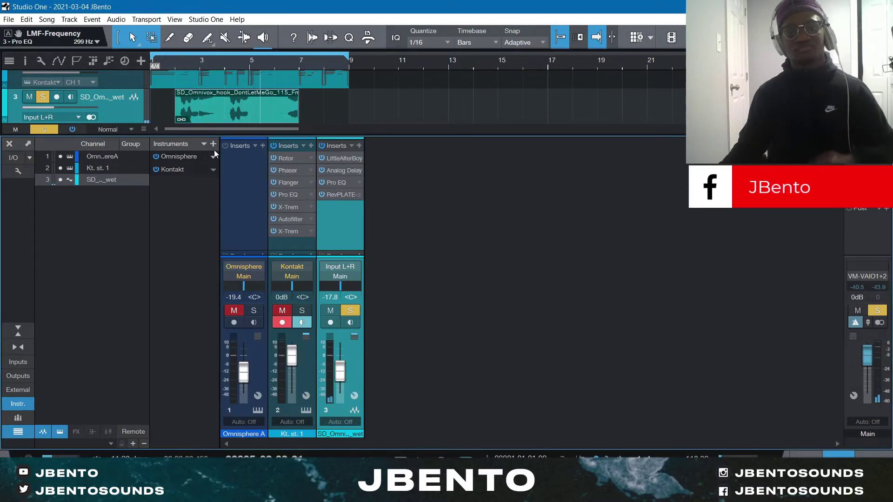
pyautogui.click(333, 159)
pyautogui.moveTo(387, 231); pyautogui.dragTo(364, 203)
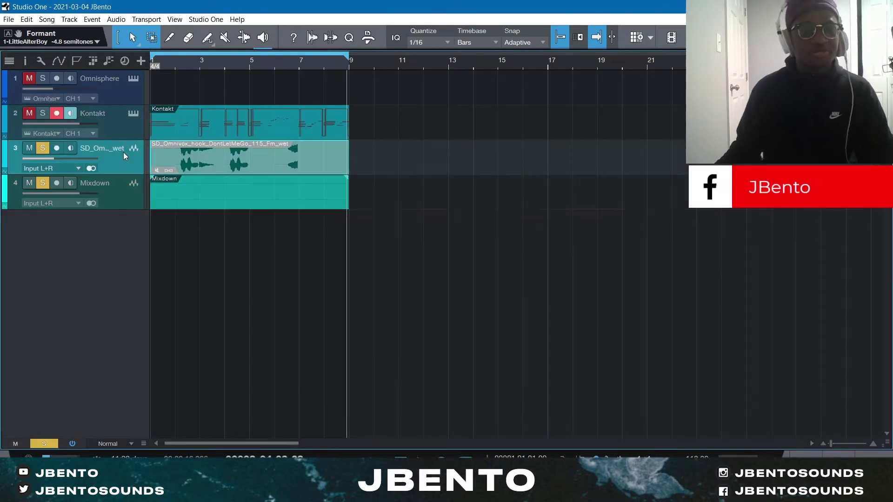
# - Show the mixer and review the LittleAlterBoy and Analog Delay settings on the vocal channel
pyautogui.press('F3')
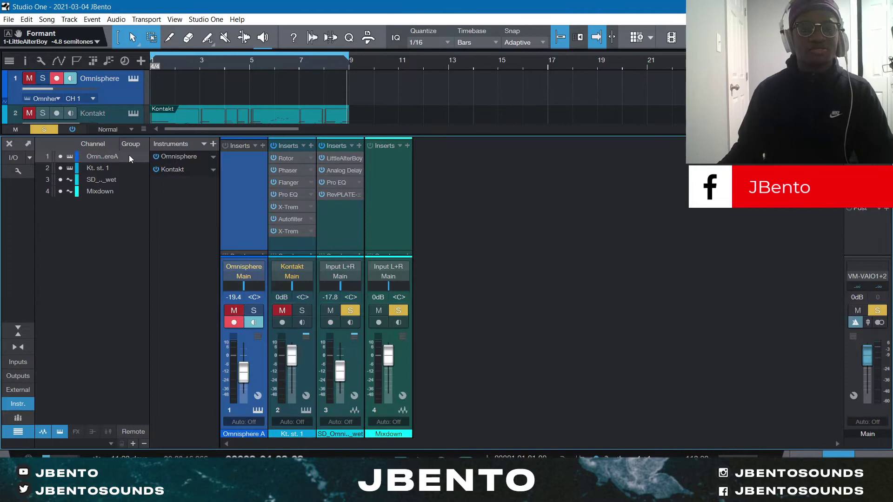
pyautogui.click(353, 195)
pyautogui.click(350, 161)
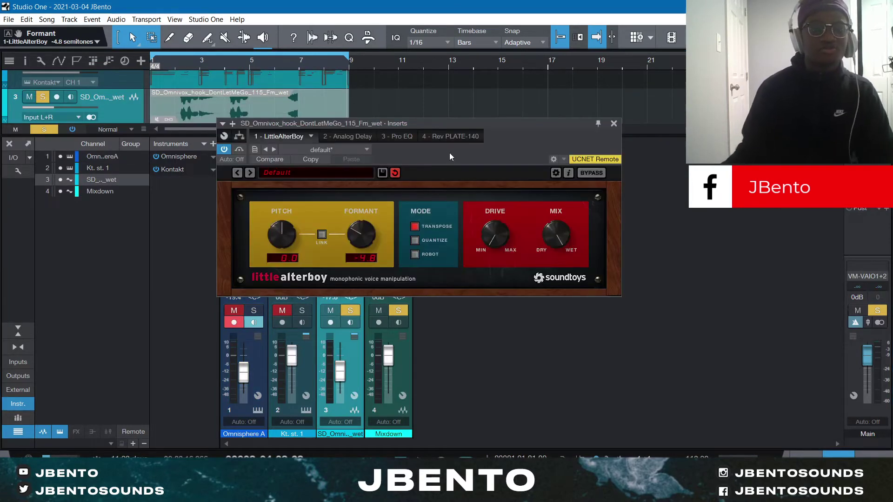
pyautogui.click(614, 123)
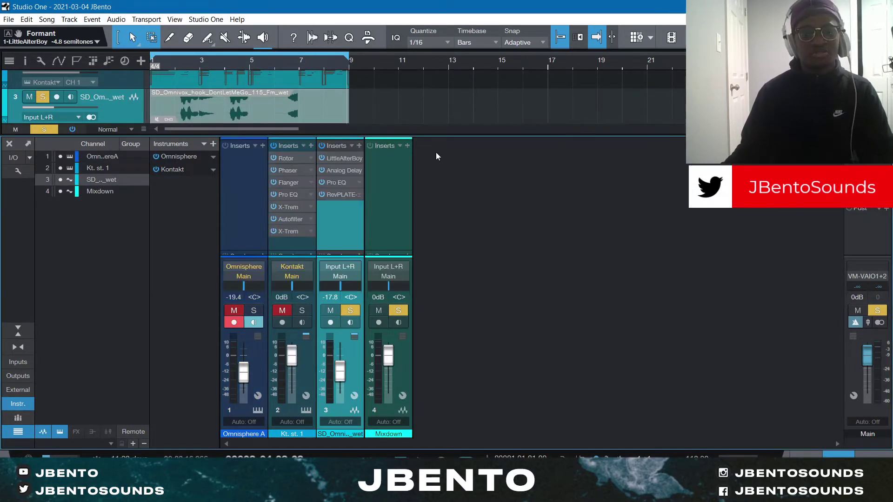
pyautogui.click(332, 170)
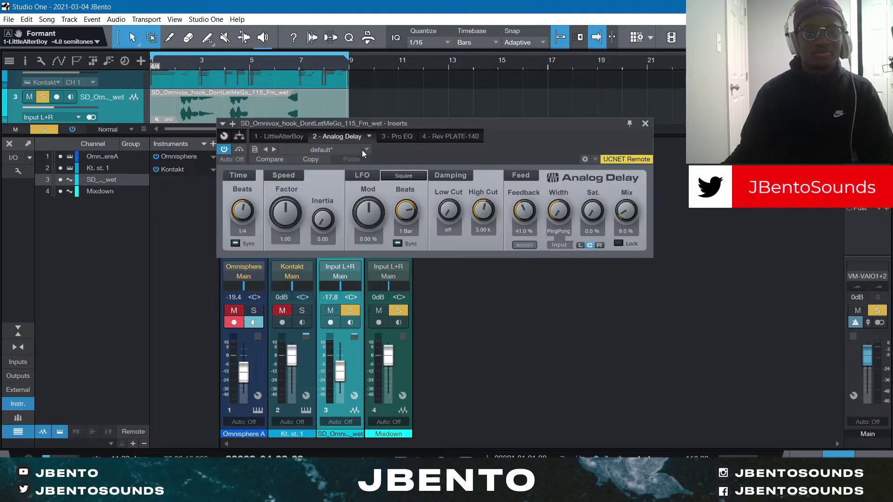
pyautogui.click(644, 124)
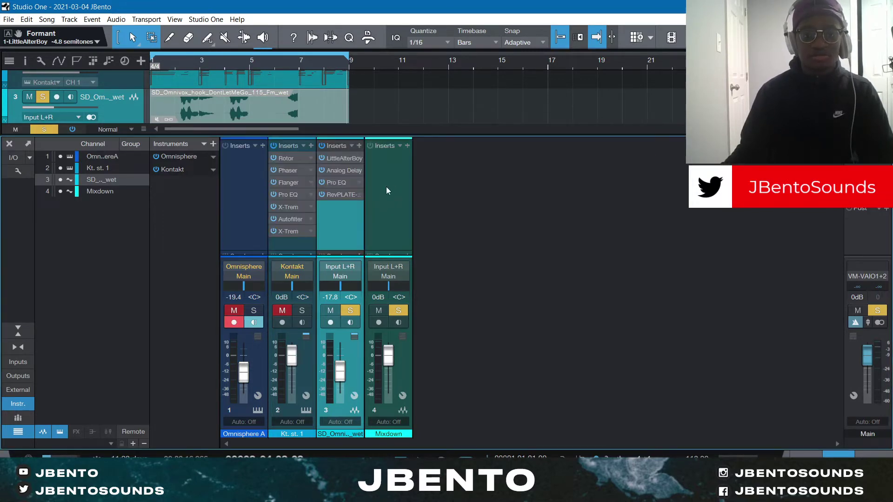
# - Review the Pro EQ and Rev PLATE-140 settings on the vocal channel
pyautogui.click(347, 183)
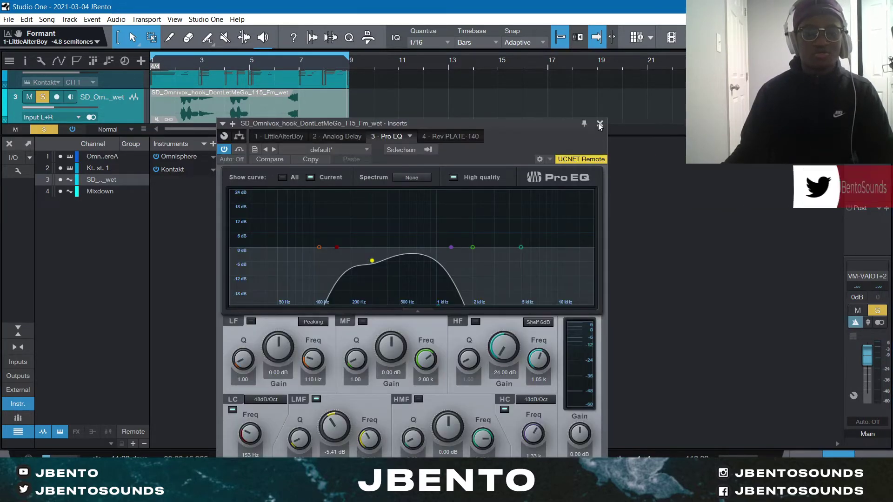
pyautogui.click(600, 124)
pyautogui.click(342, 195)
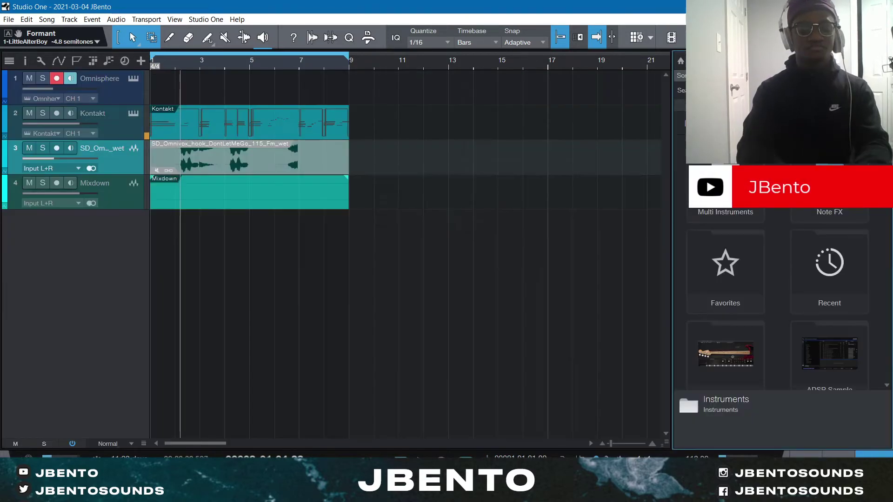
# - Add the TrapSoul instrument on a new track and load one of its presets
pyautogui.moveTo(728, 186); pyautogui.dragTo(289, 309)
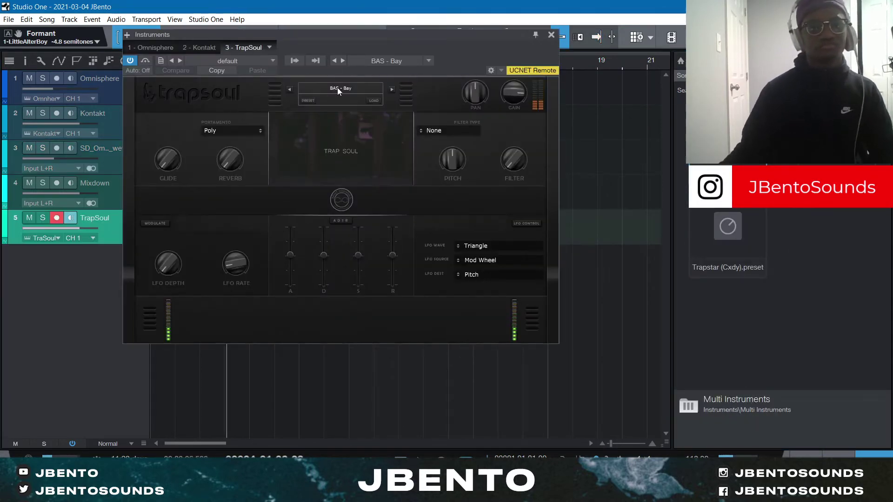
pyautogui.click(325, 101)
pyautogui.click(385, 96)
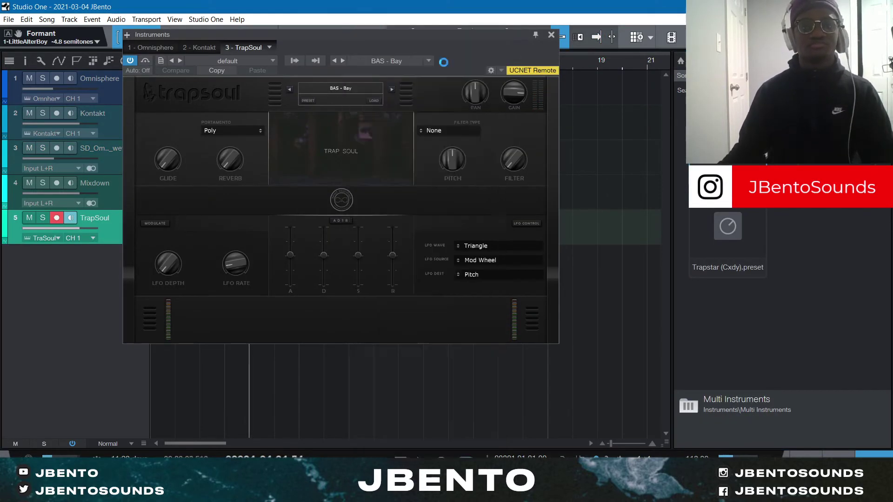
pyautogui.click(552, 35)
# - Set the TrapSoul track volume to -23.6 dB and create an eight-bar instrument part opened for note editing
pyautogui.moveTo(76, 228); pyautogui.dragTo(49, 231)
pyautogui.doubleClick(183, 241)
pyautogui.doubleClick(182, 241)
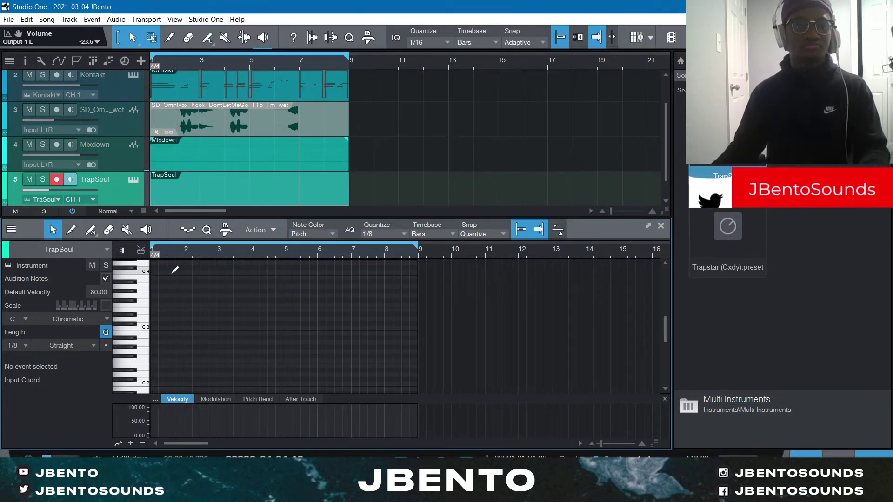
# - Enter a two-bar A3 note at bar 1 and a two-bar G#3 note at bar 3, and duplicate the pair to bar 5
pyautogui.moveTo(162, 286)
pyautogui.mouseDown()
pyautogui.moveTo(293, 287)
pyautogui.moveTo(191, 288)
pyautogui.mouseUp()
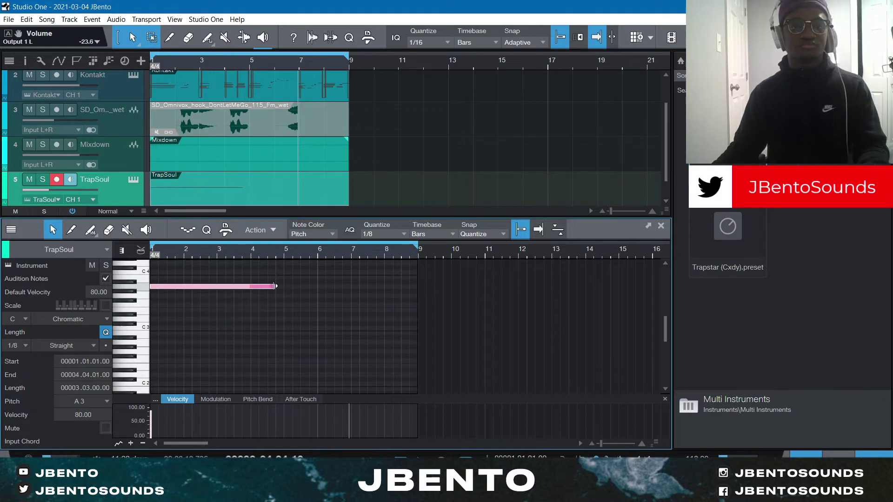
pyautogui.moveTo(274, 286); pyautogui.dragTo(209, 271)
pyautogui.press('d')
pyautogui.press('d')
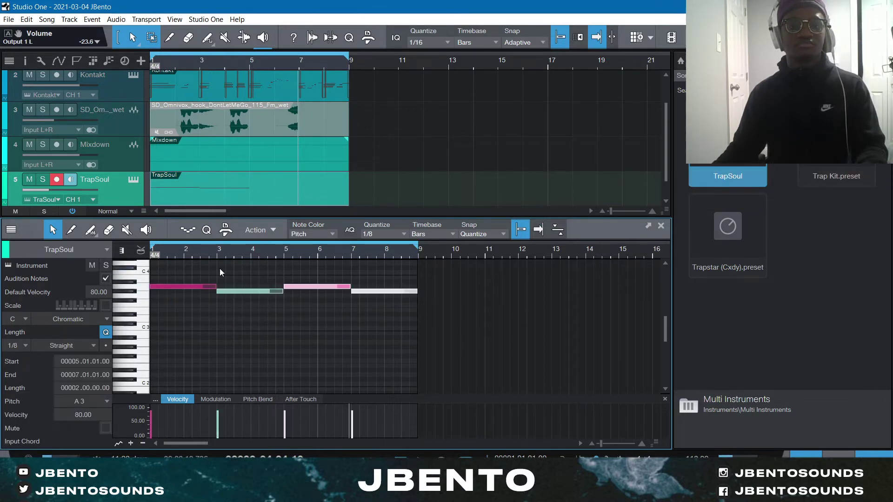
# - Split off the last two beats of the G#3 note before bar 5, lower them to F#3 and start playback
pyautogui.click(280, 294)
pyautogui.moveTo(281, 294)
pyautogui.mouseDown()
pyautogui.moveTo(265, 297)
pyautogui.moveTo(302, 295)
pyautogui.moveTo(283, 302)
pyautogui.mouseUp()
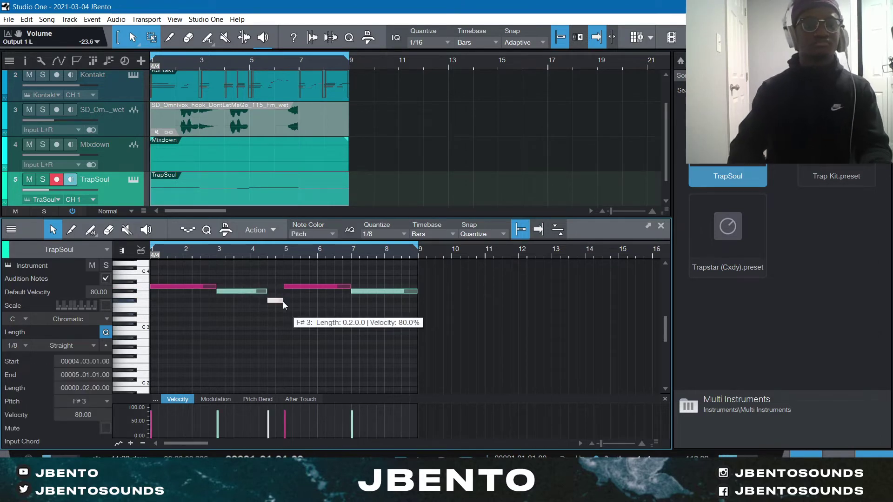
pyautogui.press('space')
# - Lower the first two-bar note from bar 1 to F#3 while playing the part
pyautogui.moveTo(194, 317); pyautogui.dragTo(158, 255)
pyautogui.press('space')
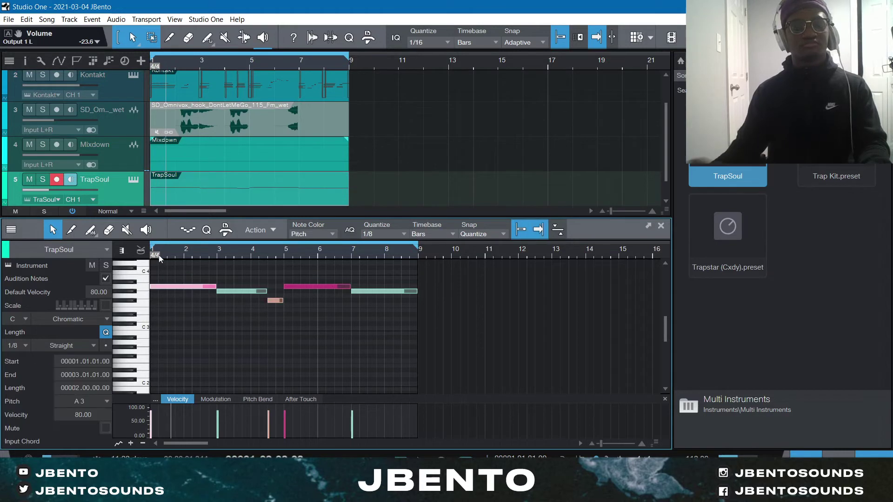
pyautogui.press('Down')
pyautogui.press('Down')
pyautogui.press('Down')
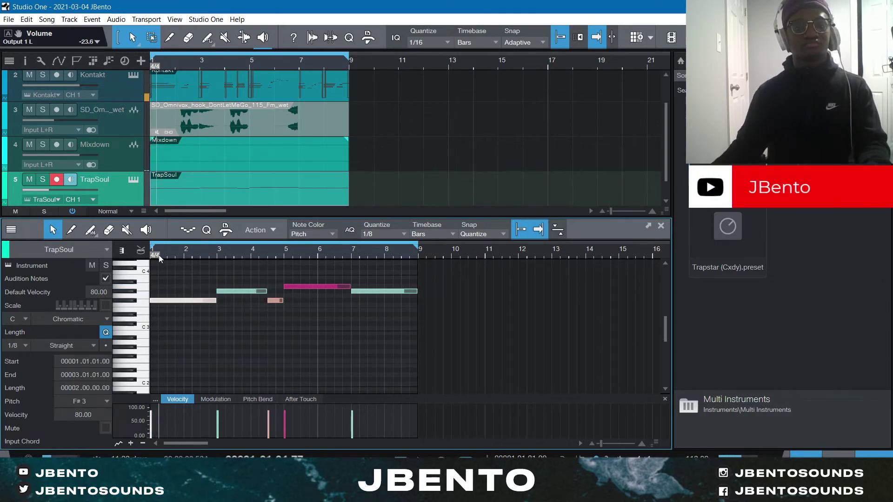
pyautogui.click(247, 348)
pyautogui.press('space')
# - Try the short note before bar 5 at A3 against the melody
pyautogui.click(236, 292)
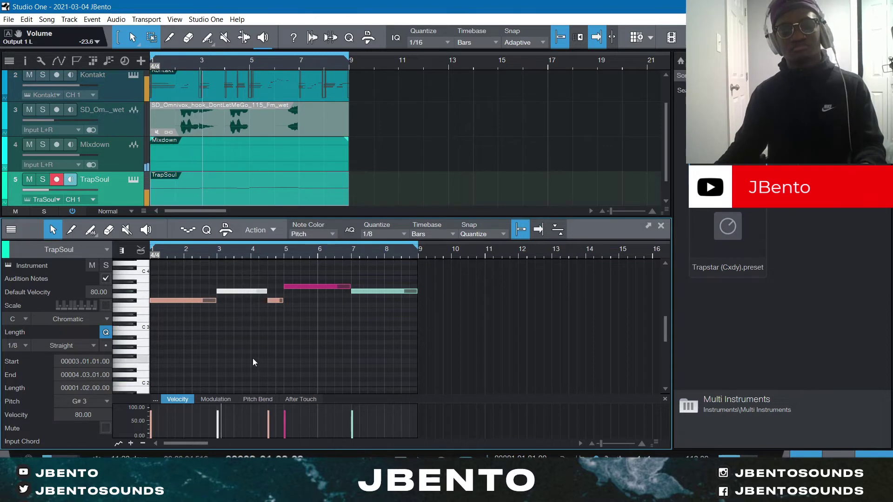
pyautogui.click(285, 351)
pyautogui.moveTo(292, 326); pyautogui.dragTo(272, 301)
pyautogui.press('Up')
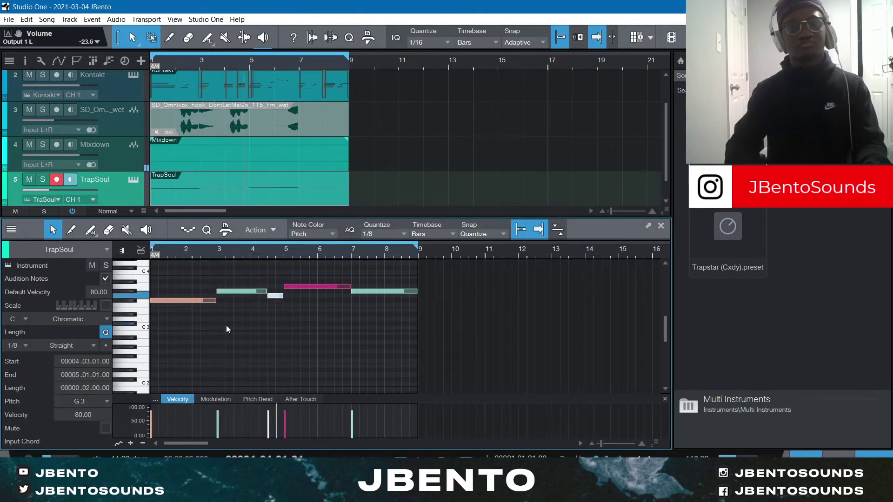
pyautogui.press('Up')
pyautogui.press('Up')
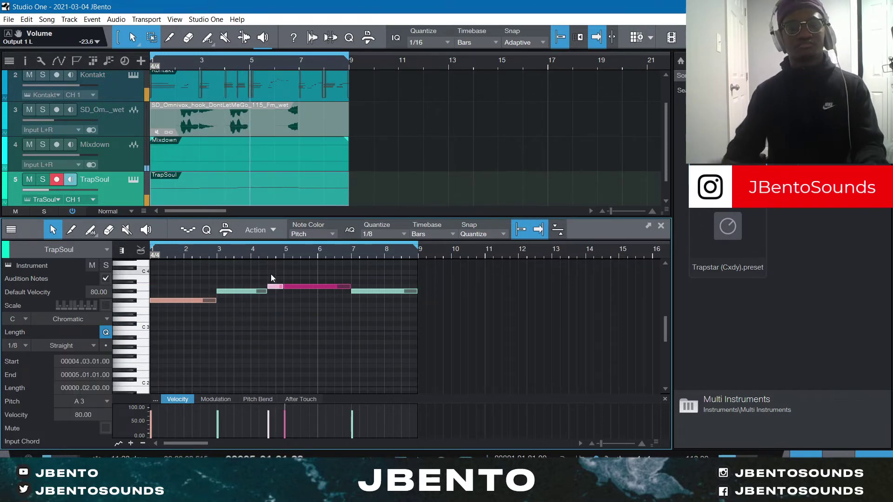
# - Lower the short note before bar 5 to E3 and play the part back
pyautogui.press('Down')
pyautogui.press('Down')
pyautogui.press('Down')
pyautogui.press('Down')
pyautogui.press('Down')
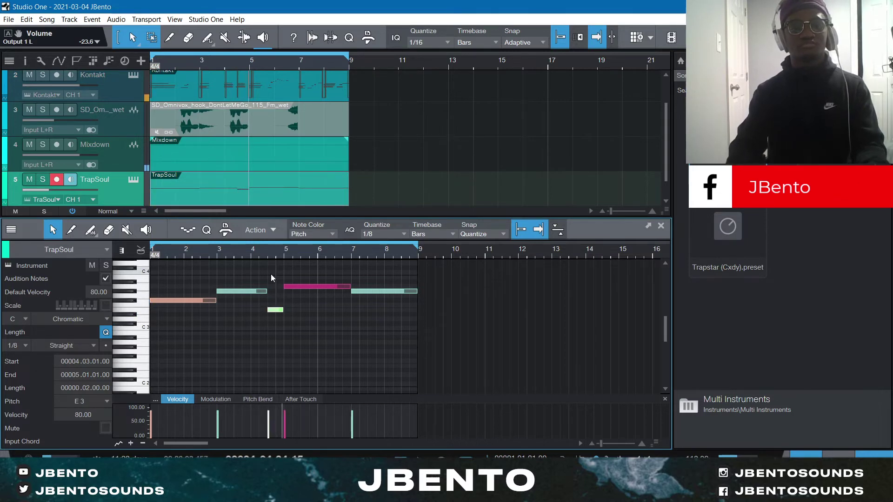
pyautogui.press('space')
pyautogui.press('space')
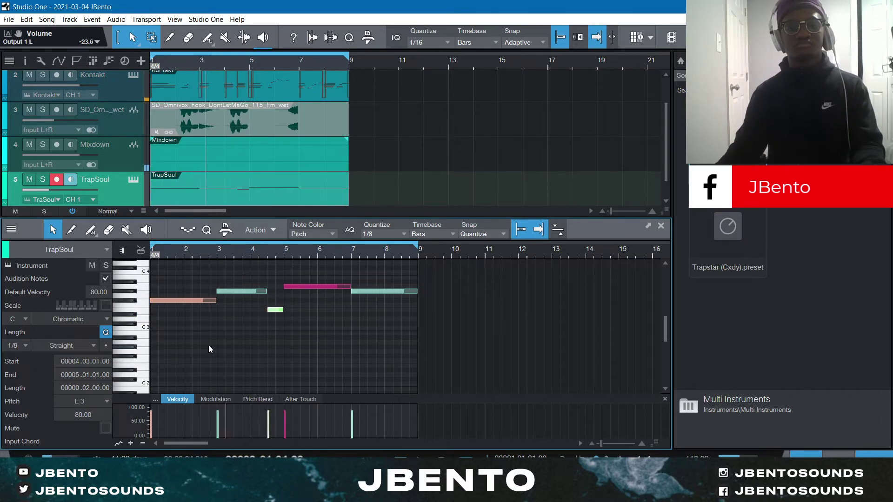
# - Try the note starting at bar 3 at F#3 and return it to G#3
pyautogui.click(208, 345)
pyautogui.moveTo(243, 275); pyautogui.dragTo(244, 275)
pyautogui.press('Down')
pyautogui.press('Down')
pyautogui.press('Down')
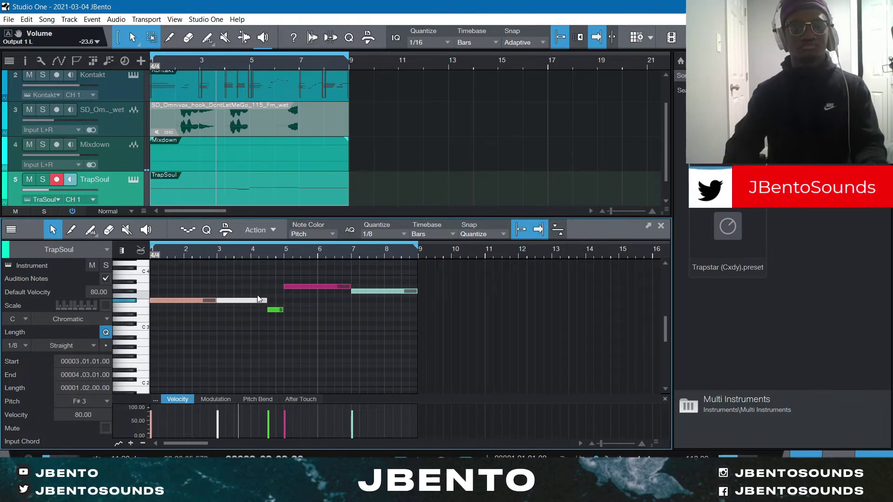
pyautogui.press('Up')
pyautogui.press('Up')
pyautogui.press('Up')
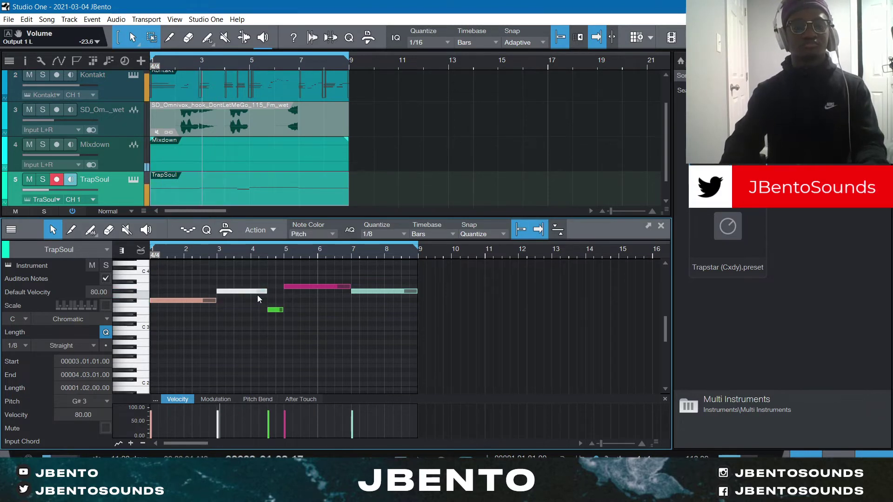
# - Replace the notes from bar 5 onward with a copy of the first four bars' notes
pyautogui.moveTo(406, 322); pyautogui.dragTo(320, 278)
pyautogui.press('Delete')
pyautogui.moveTo(309, 326); pyautogui.dragTo(292, 313)
pyautogui.hotkey('ctrl', 'z')
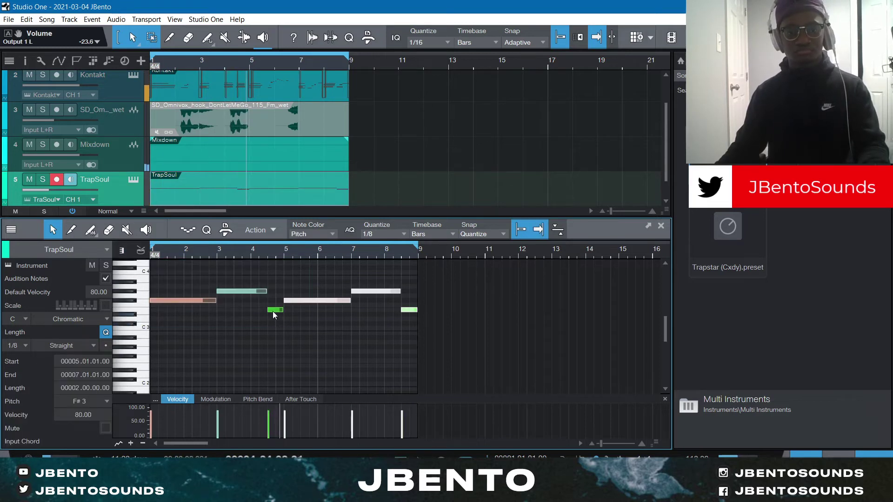
# - Raise the short E3 note just before bar 5 to A3, leaving its copy at the end of the loop alone
pyautogui.click(273, 310)
pyautogui.press('Up')
pyautogui.press('Up')
pyautogui.press('Up')
pyautogui.press('Up')
pyautogui.press('Up')
pyautogui.press('Up')
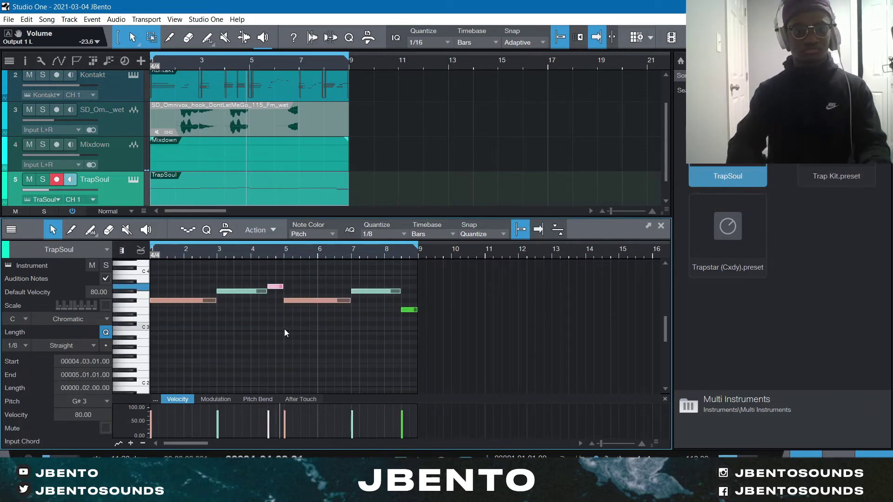
pyautogui.press('Up')
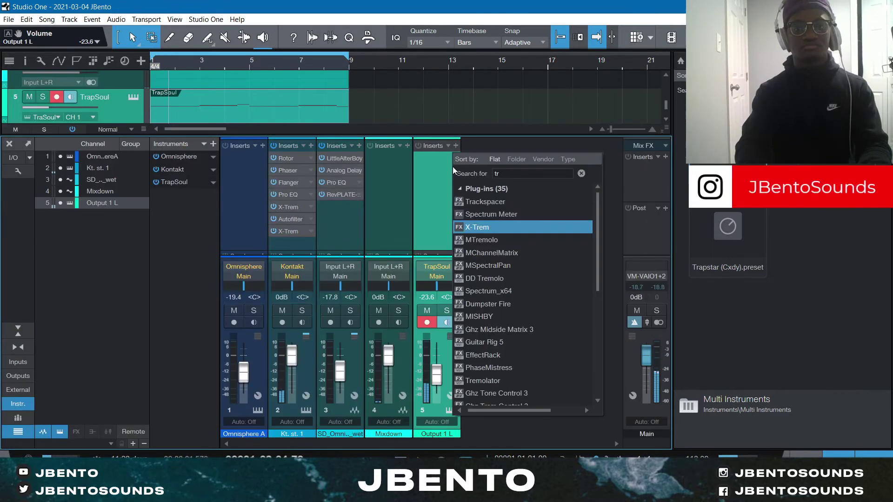
# - Insert X-Trem on the TrapSoul channel with a Sawtooth waveform and 39% depth
pyautogui.press('Return')
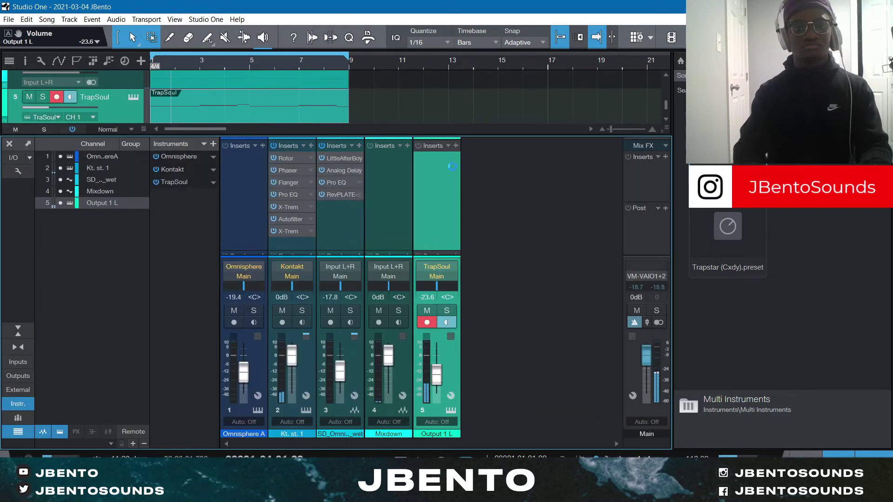
pyautogui.moveTo(247, 212); pyautogui.dragTo(250, 189)
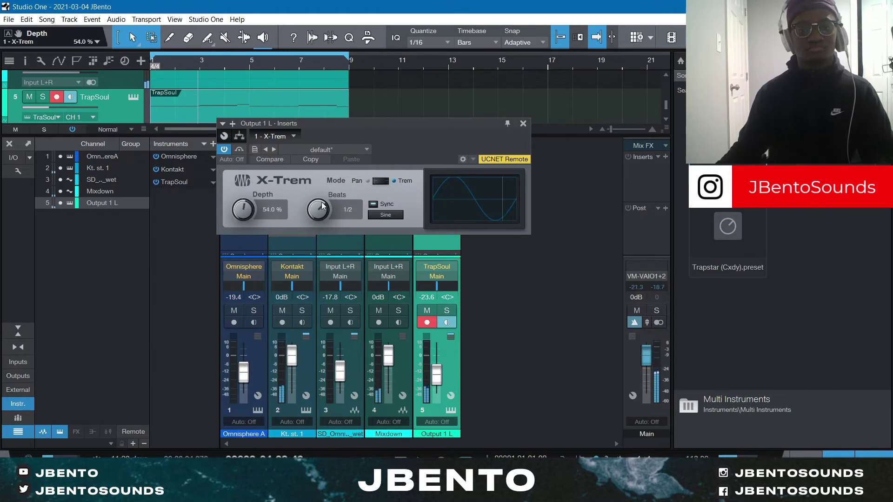
pyautogui.click(370, 216)
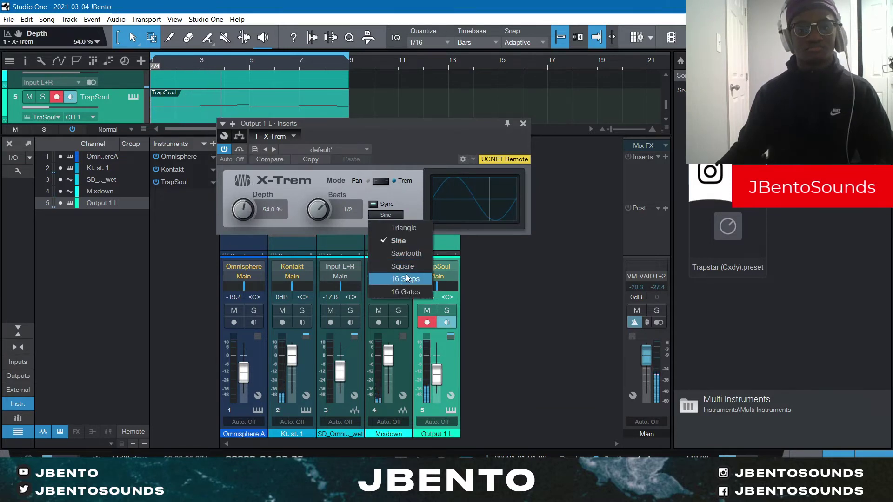
pyautogui.click(406, 253)
pyautogui.moveTo(244, 213); pyautogui.dragTo(247, 221)
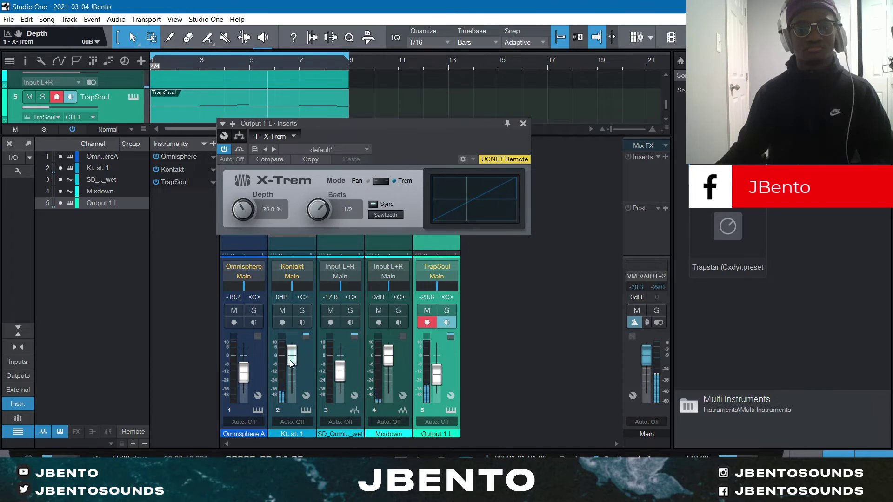
# - Balance the channel volumes: Kontakt at +1.2 dB, Mixdown at +0.4 dB and TrapSoul at -22.5 dB
pyautogui.scroll(4, 290, 359)
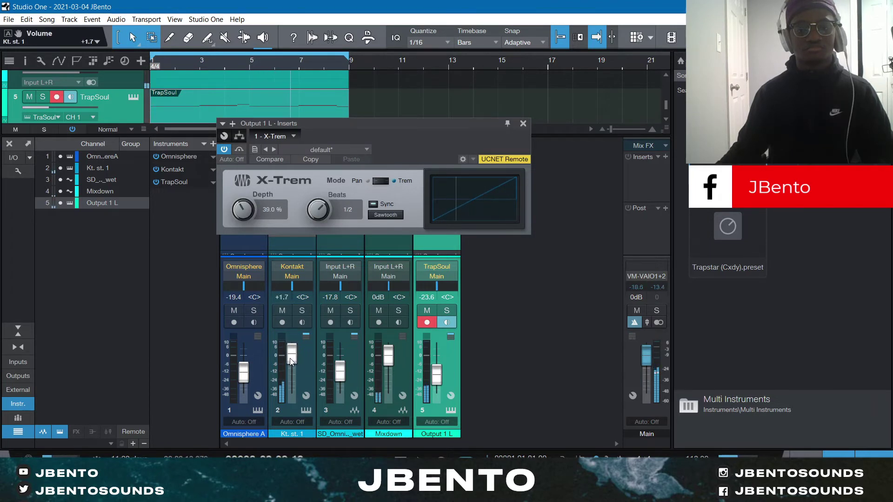
pyautogui.moveTo(393, 370); pyautogui.dragTo(393, 364)
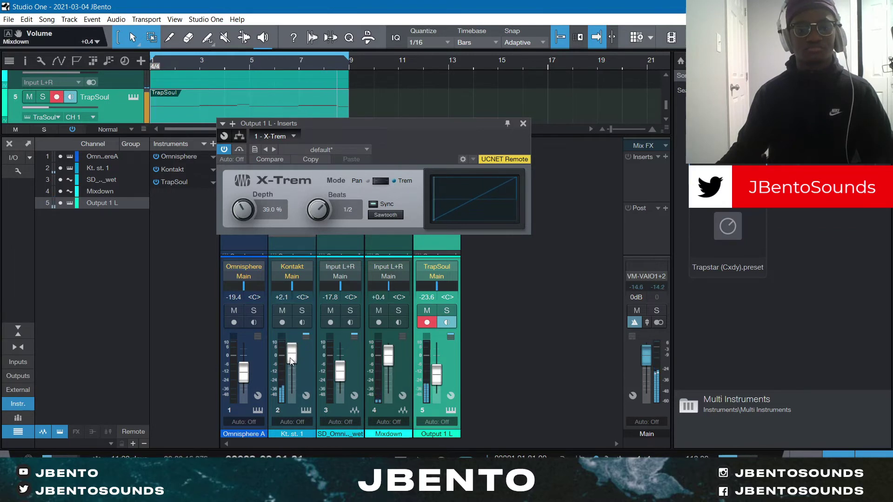
pyautogui.moveTo(292, 357); pyautogui.dragTo(291, 359)
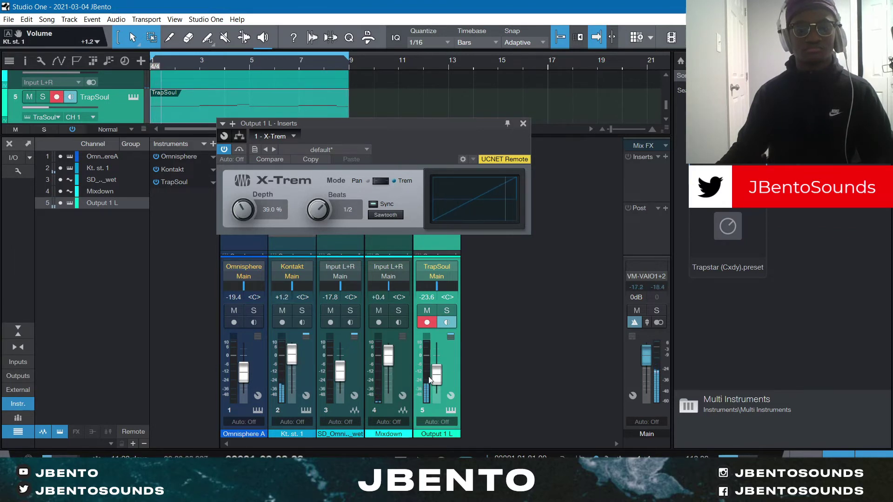
pyautogui.moveTo(435, 375); pyautogui.dragTo(435, 374)
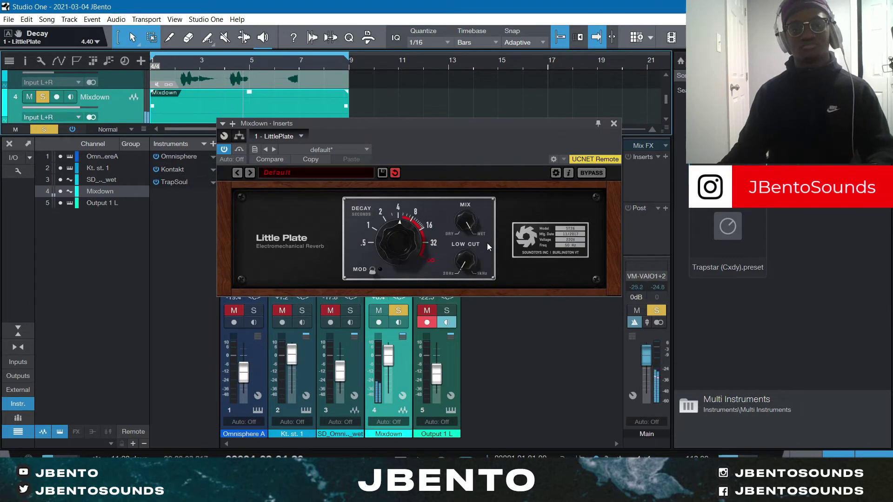
# - Set the Mixdown channel's LittlePlate low cut to 248 Hz, adjust its mix, and unsolo the track to hear the full loop
pyautogui.moveTo(466, 221)
pyautogui.mouseDown()
pyautogui.moveTo(472, 251)
pyautogui.moveTo(470, 209)
pyautogui.mouseUp()
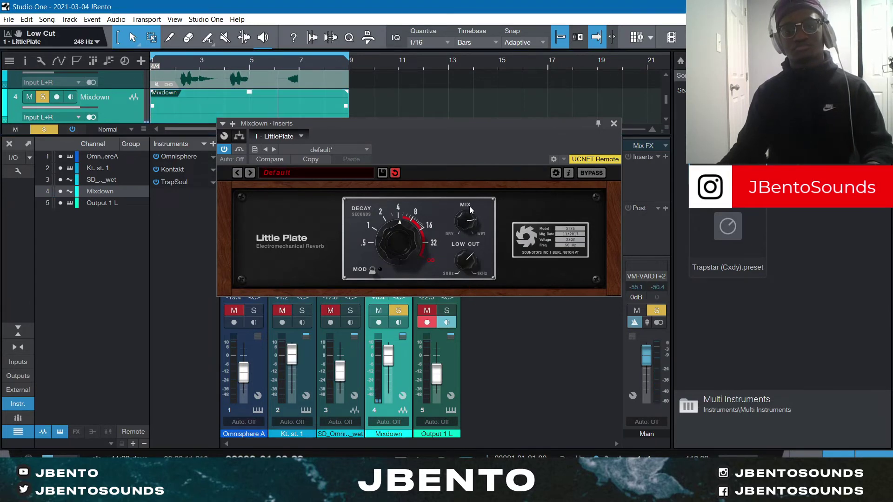
pyautogui.click(614, 123)
pyautogui.click(43, 130)
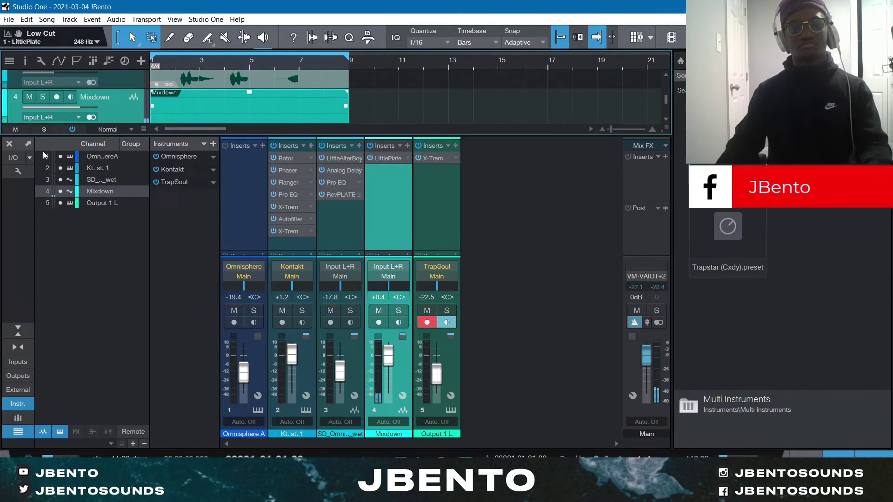
pyautogui.press('space')
pyautogui.press('space')
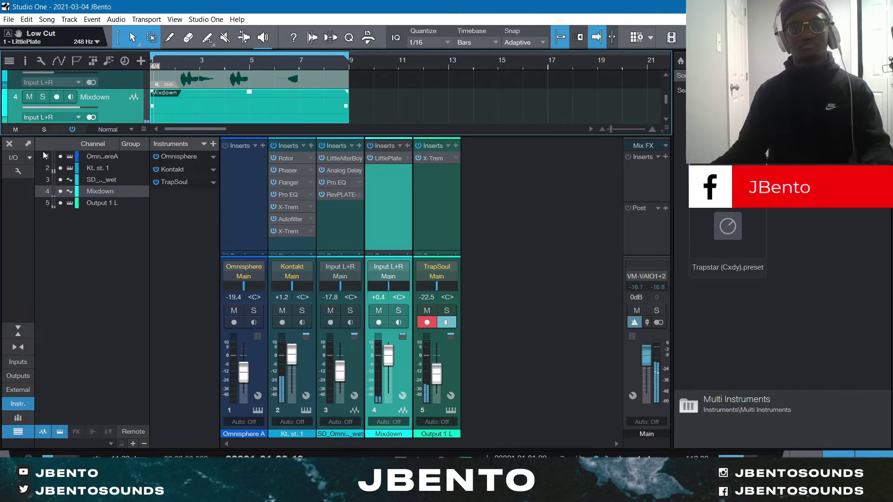
# - Reset the Mixdown channel volume to 0 dB and insert MPhaser after LittlePlate
pyautogui.keyDown('ctrl'); pyautogui.click(391, 352); pyautogui.keyUp('ctrl')
pyautogui.click(408, 147)
pyautogui.write('phas')
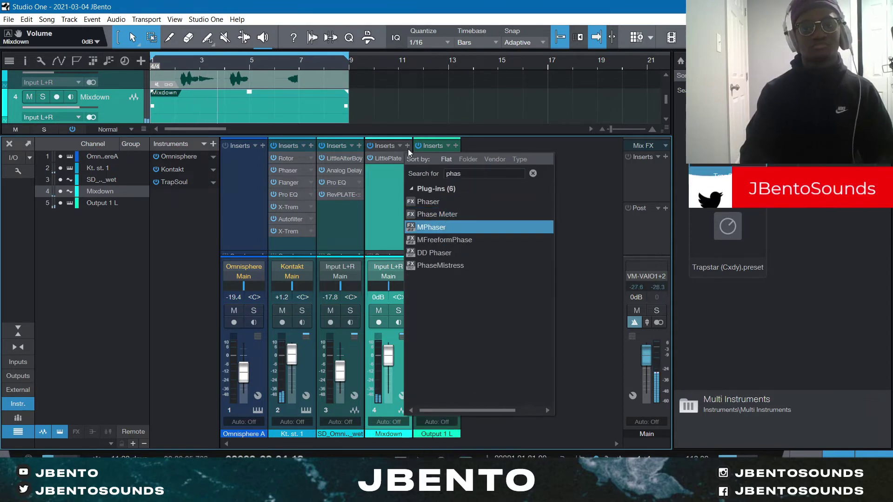
pyautogui.press('Return')
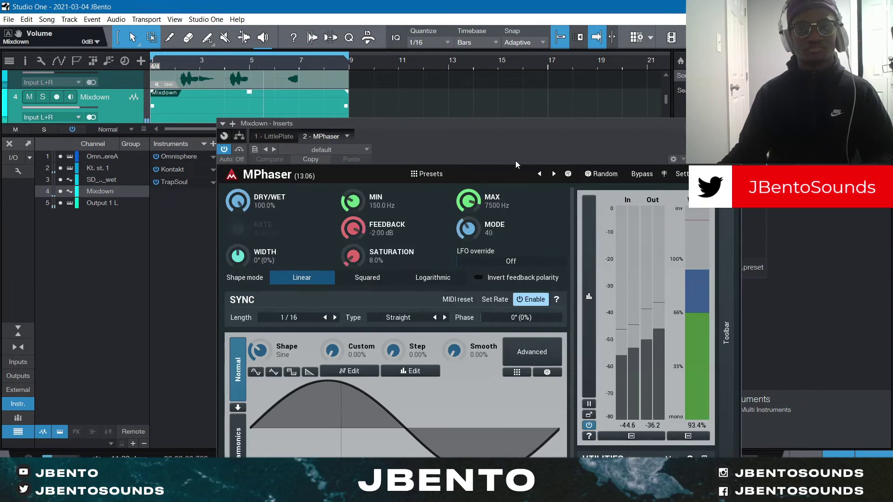
# - Load the Suitcase preset in MPhaser, solo the Mixdown track and close the plug-in window
pyautogui.click(569, 176)
pyautogui.press('s')
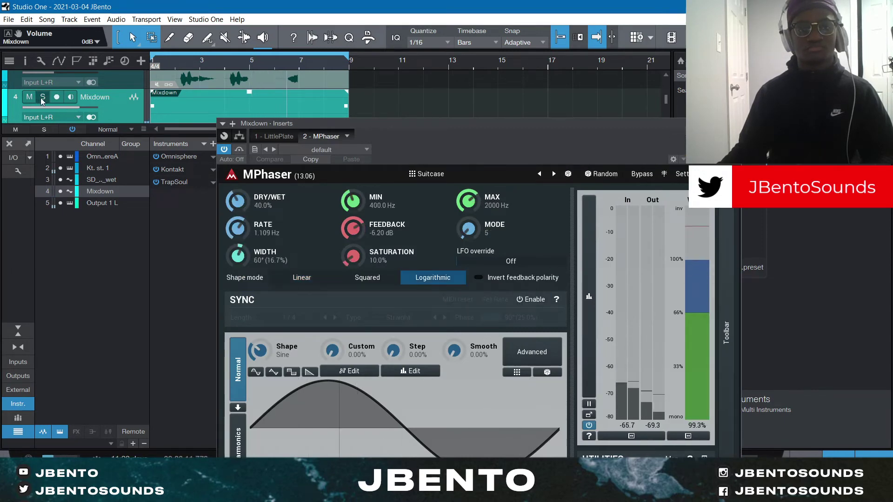
pyautogui.click(734, 123)
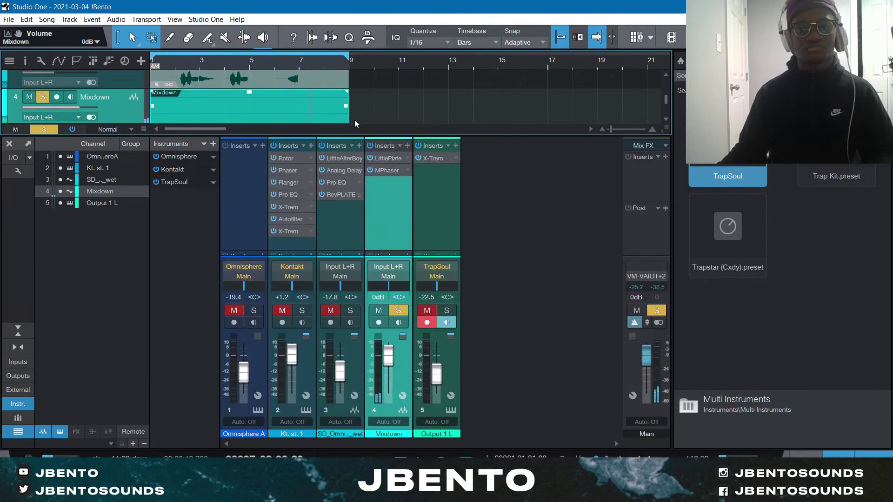
# - Load the +32 Hard To Love preset from the 02 Bright Pads category in Xpand!2 and close the instrument window
pyautogui.moveTo(365, 120); pyautogui.dragTo(228, 124)
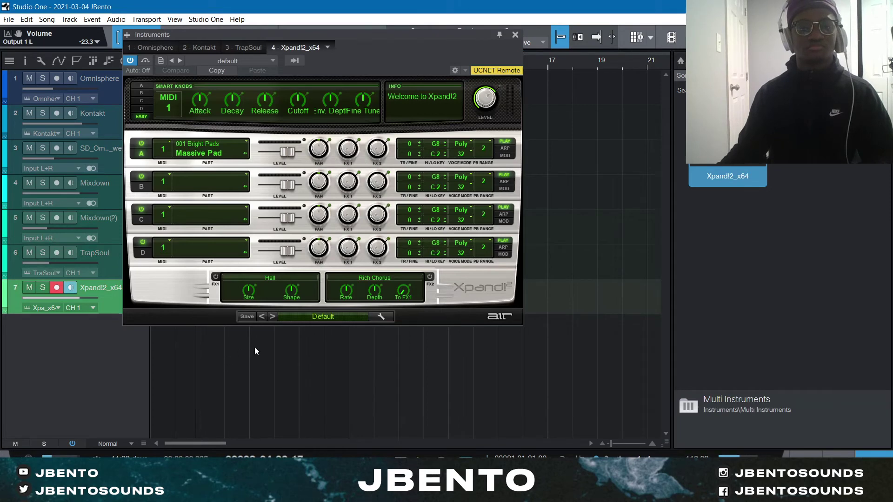
pyautogui.click(337, 316)
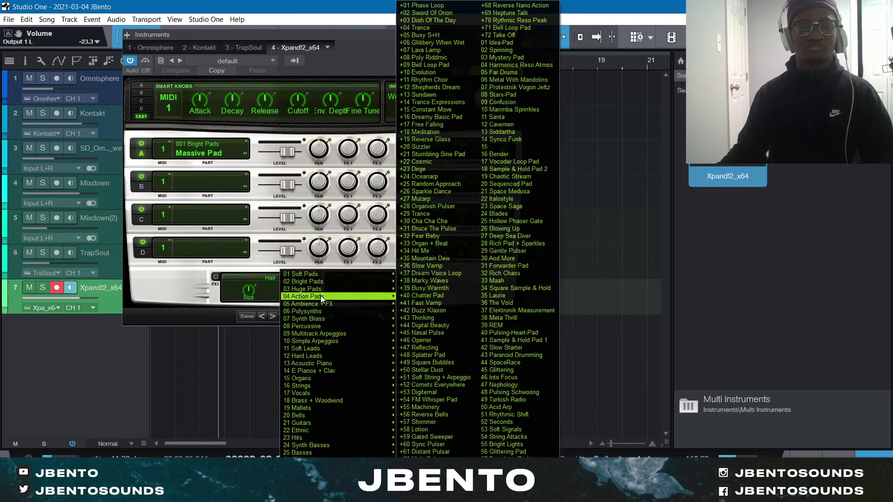
pyautogui.moveTo(320, 293)
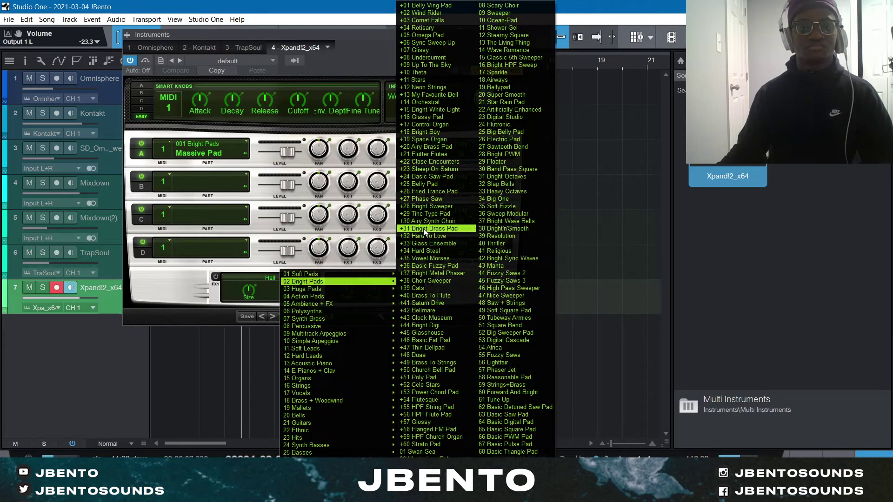
pyautogui.click(436, 230)
pyautogui.click(516, 34)
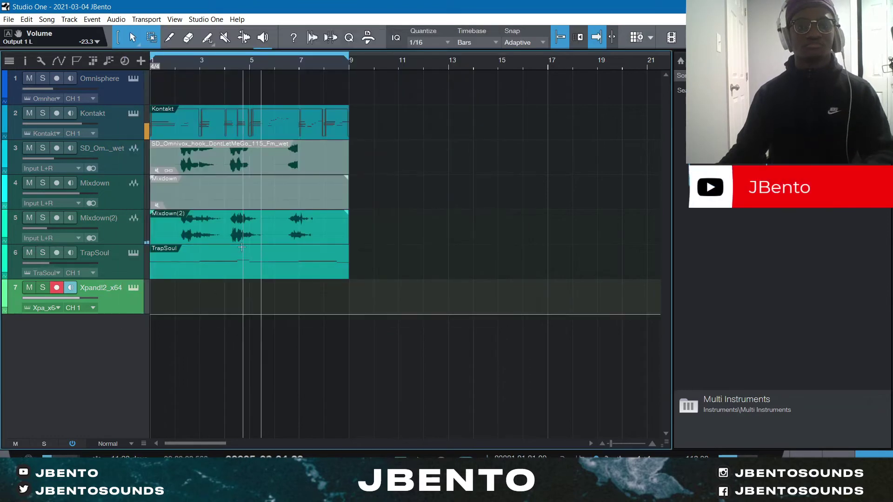
# - Copy the Kontakt part to the Xpand!2 track at bar 1 and open the copy in the note editor
pyautogui.moveTo(224, 130); pyautogui.dragTo(185, 309)
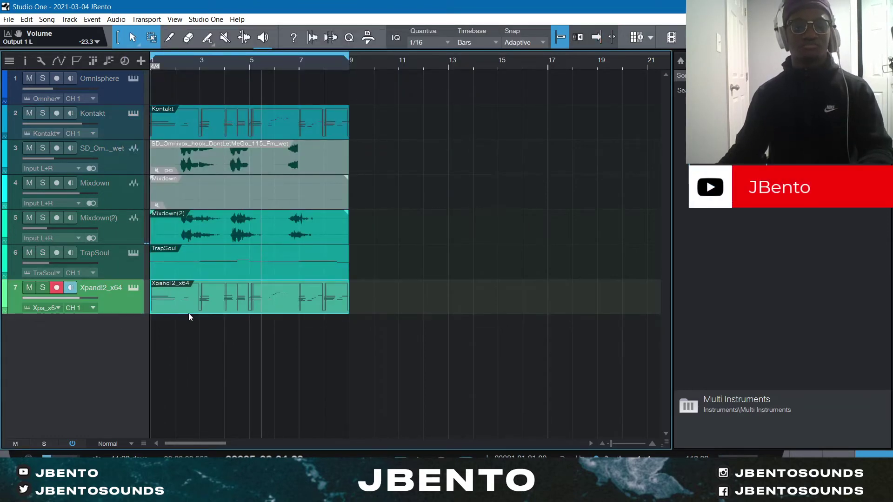
pyautogui.doubleClick(188, 312)
pyautogui.scroll(-1, 197, 297)
pyautogui.click(200, 319)
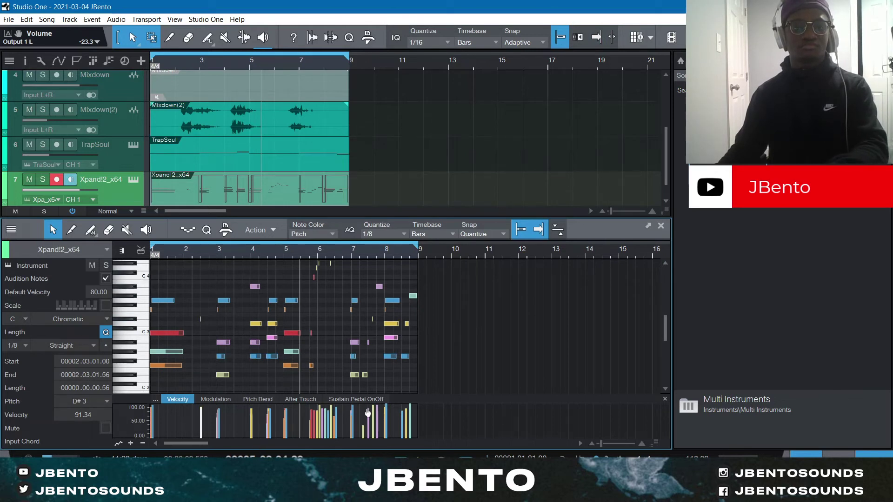
# - Delete all sustain pedal data from the Xpand!2 part
pyautogui.click(356, 400)
pyautogui.moveTo(484, 431); pyautogui.dragTo(136, 417)
pyautogui.press('Delete')
# - Lengthen the Xpand!2 chords at bars 1 and 3 and delete the short melody notes around bar 6
pyautogui.moveTo(184, 377); pyautogui.dragTo(150, 291)
pyautogui.moveTo(182, 333); pyautogui.dragTo(216, 332)
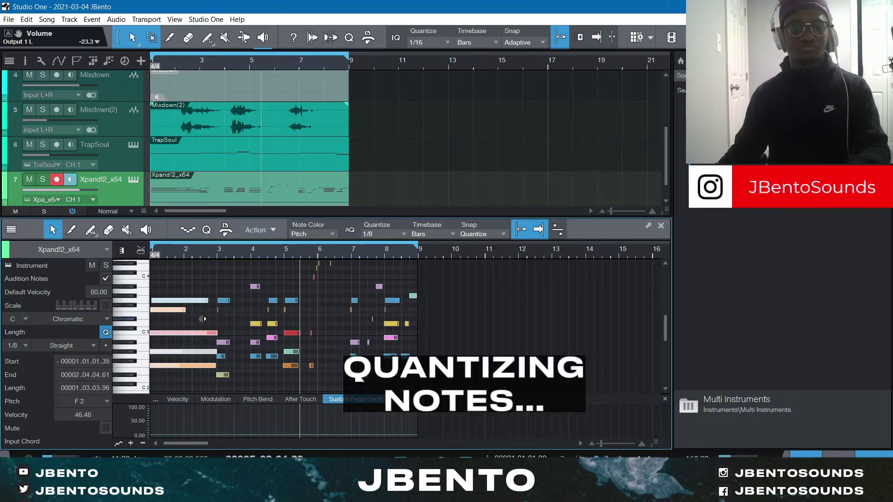
pyautogui.moveTo(234, 378); pyautogui.dragTo(217, 284)
pyautogui.moveTo(229, 301); pyautogui.dragTo(249, 301)
pyautogui.moveTo(304, 388); pyautogui.dragTo(339, 258)
pyautogui.press('Delete')
# - Lengthen the chords at bars 5, 7 and 8 to fill their gaps and delete the stray notes before and above bar 7
pyautogui.scroll(-1, 325, 307)
pyautogui.moveTo(284, 275); pyautogui.dragTo(296, 378)
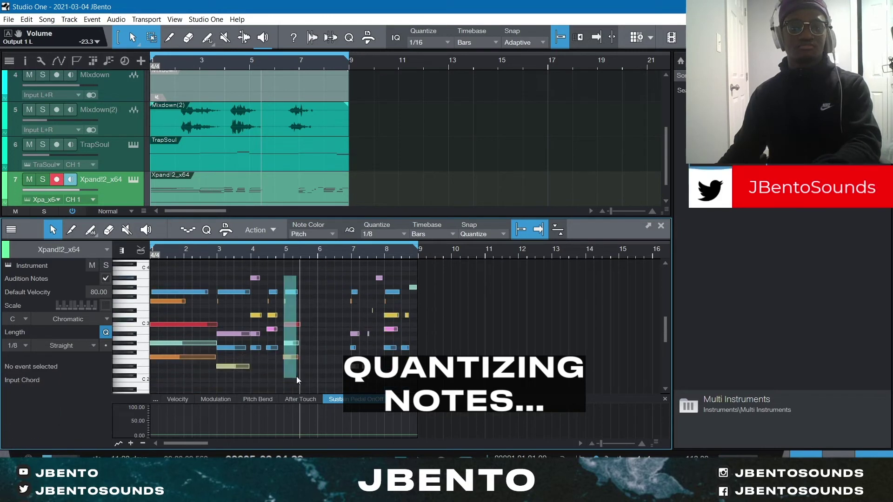
pyautogui.moveTo(297, 324); pyautogui.dragTo(381, 262)
pyautogui.press('Delete')
pyautogui.moveTo(401, 372); pyautogui.dragTo(385, 285)
pyautogui.moveTo(369, 374); pyautogui.dragTo(384, 292)
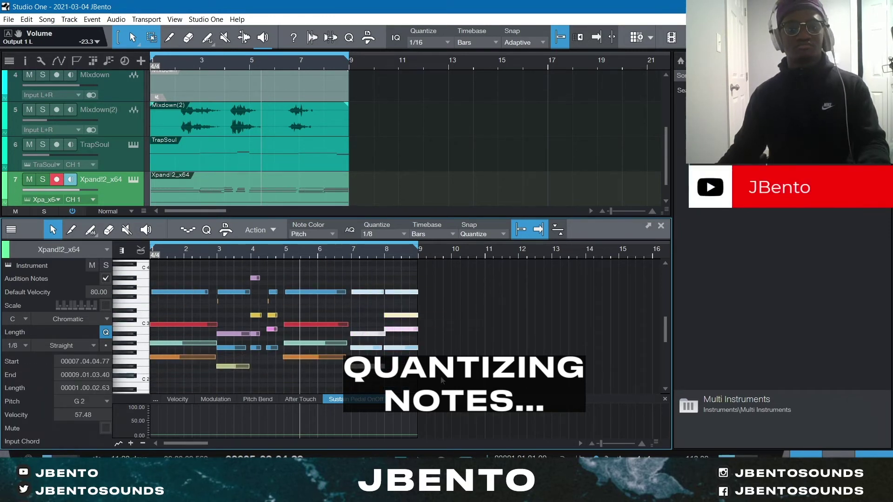
# - Quantize all Xpand!2 notes, clean up and lengthen the notes in bar 4, and transpose the whole part up an octave
pyautogui.hotkey('ctrl', 'a')
pyautogui.press('q')
pyautogui.click(269, 301)
pyautogui.press('Delete')
pyautogui.moveTo(259, 267); pyautogui.dragTo(273, 374)
pyautogui.moveTo(276, 293); pyautogui.dragTo(281, 292)
pyautogui.hotkey('ctrl', 'a')
pyautogui.hotkey('shift', 'Up')
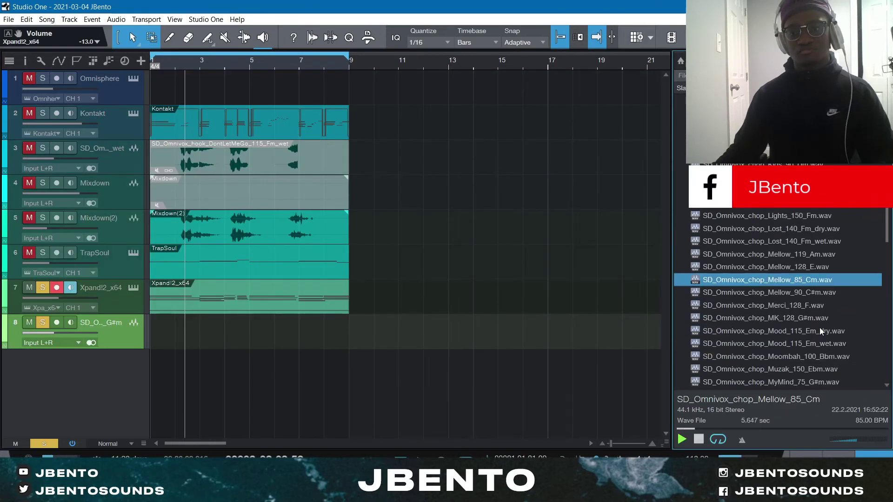
# - Audition the SD_Omnivox_chop vocal samples in the browser for one that fits the pad
pyautogui.press('Up')
pyautogui.press('Up')
pyautogui.press('Down')
pyautogui.press('Down')
pyautogui.press('Down')
pyautogui.press('Down')
pyautogui.press('Down')
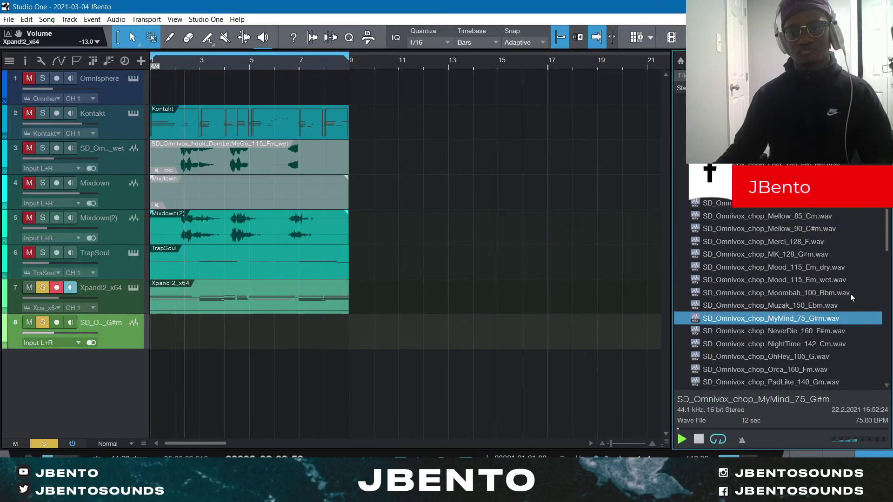
pyautogui.scroll(-2, 837, 293)
pyautogui.click(808, 266)
pyautogui.scroll(-1, 804, 251)
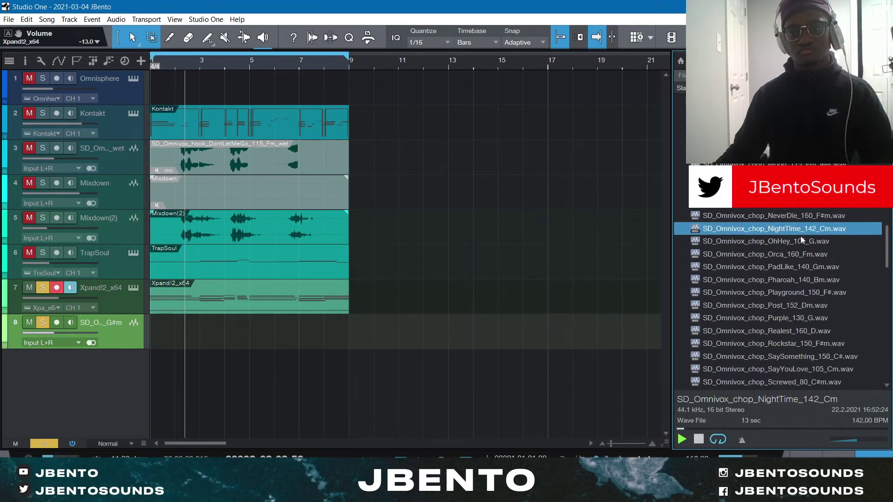
# - Place SD_Omnivox_chop_NightTime_142_Cm.wav on track 8 at bar 1 and play it with the pad
pyautogui.click(789, 216)
pyautogui.click(811, 228)
pyautogui.scroll(-2, 828, 277)
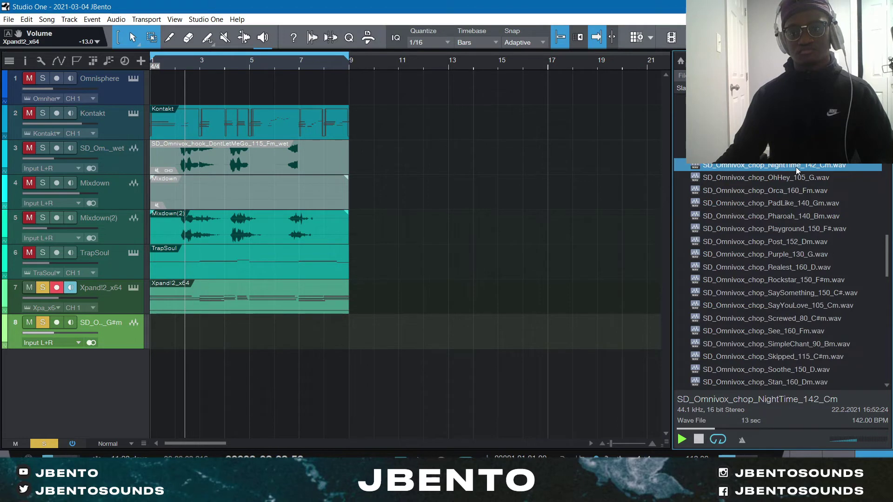
pyautogui.moveTo(799, 170); pyautogui.dragTo(168, 343)
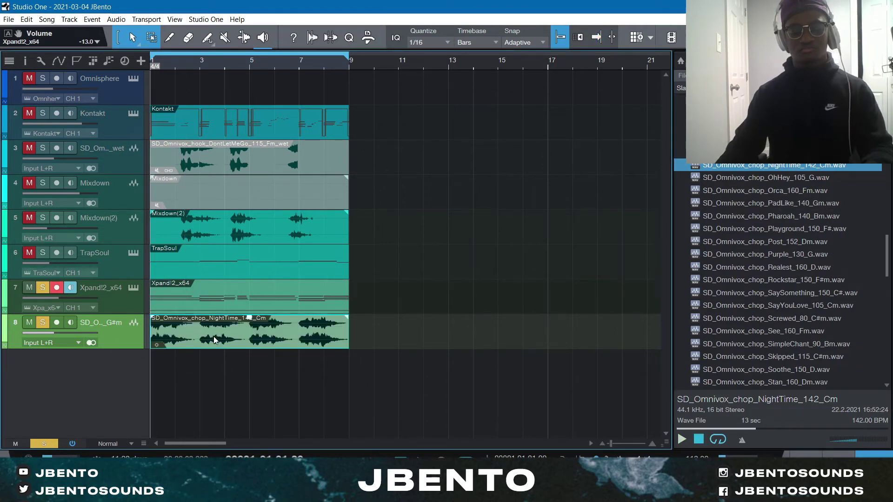
pyautogui.press('space')
pyautogui.rightClick(215, 340)
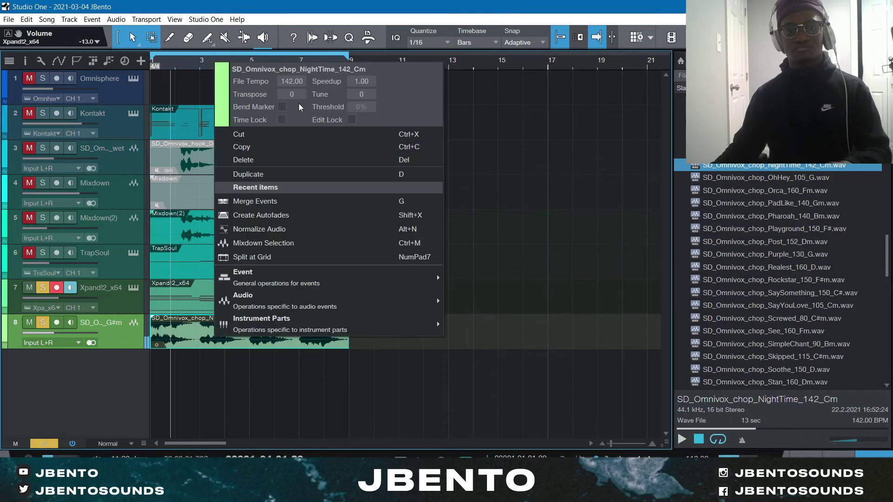
pyautogui.click(286, 20)
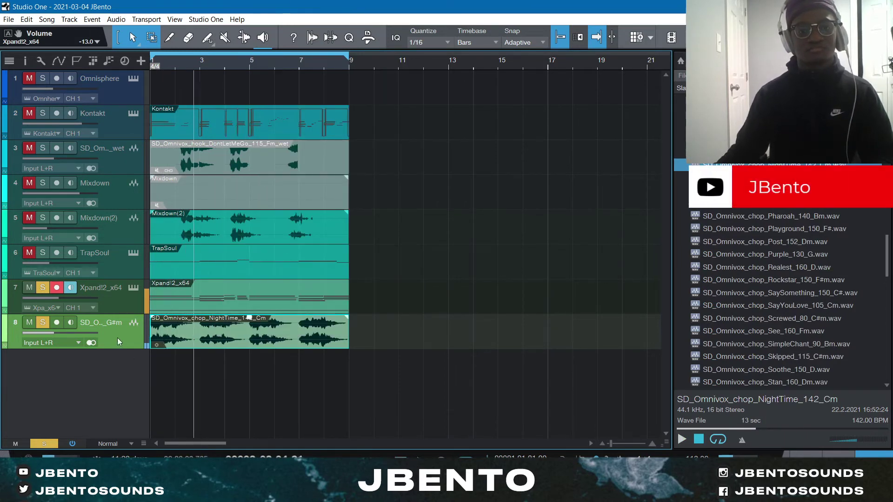
# - Set track 8's Pro EQ to a 386 Hz low cut, a 2.88 dB high-mid boost and a 726 Hz high cut
pyautogui.press('F3')
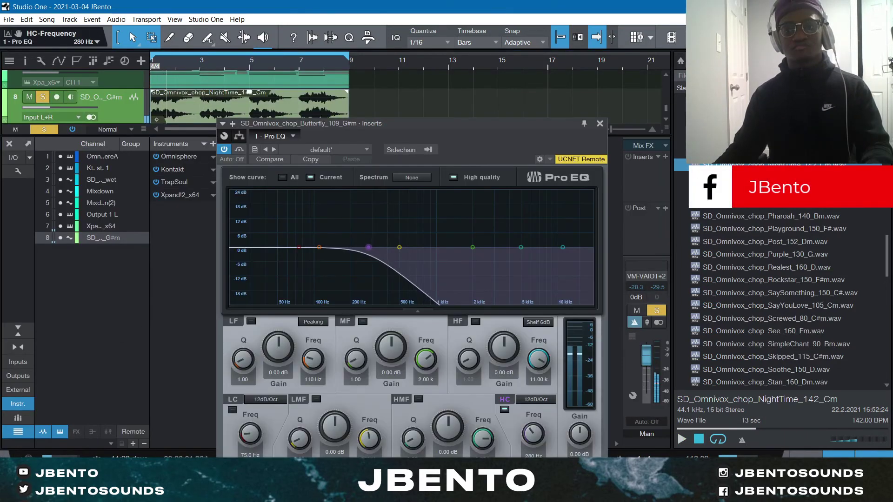
pyautogui.moveTo(250, 434); pyautogui.dragTo(319, 424)
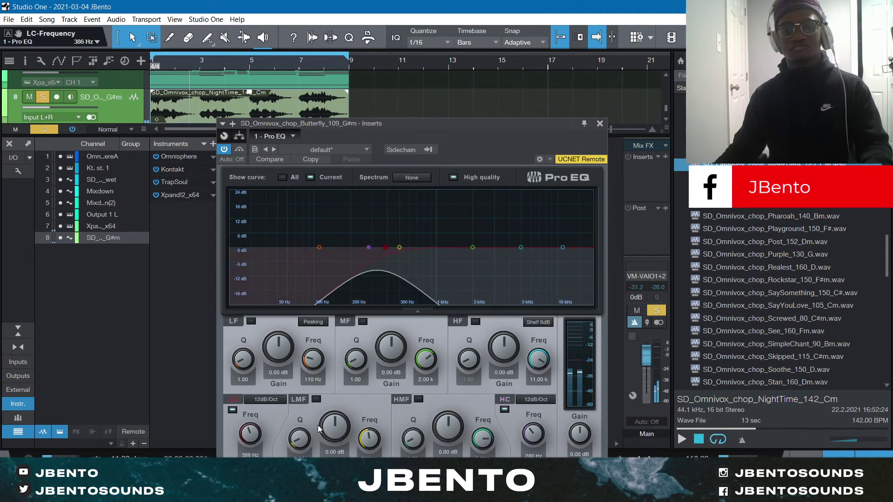
pyautogui.moveTo(447, 426); pyautogui.dragTo(446, 431)
pyautogui.scroll(-5, 445, 432)
pyautogui.scroll(15, 538, 433)
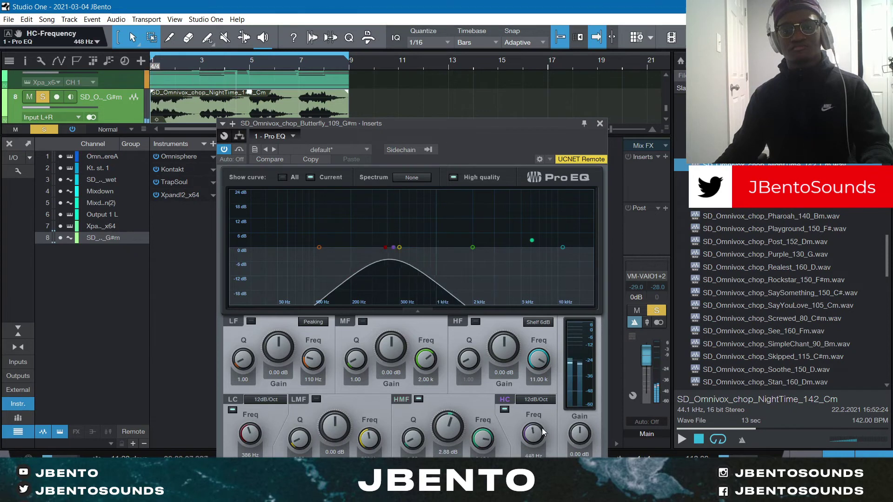
pyautogui.scroll(-2, 539, 433)
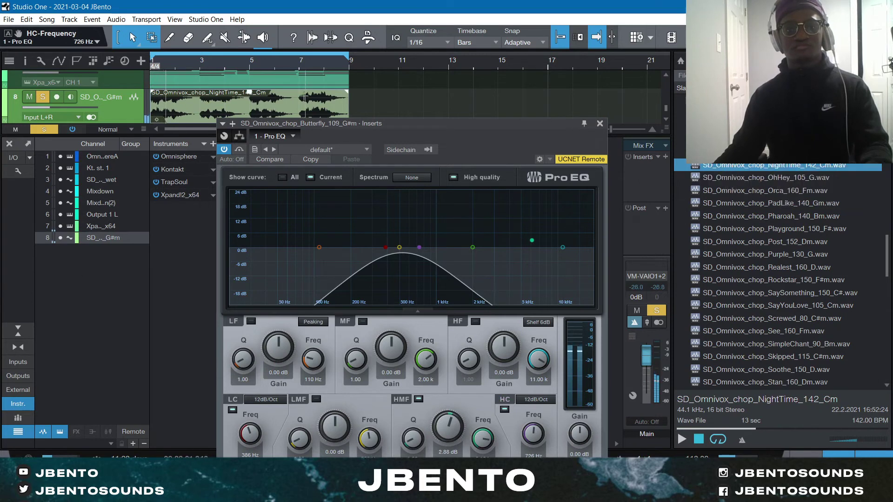
# - Trim the NightTime chop to its first half bar and place copies at bars 3 and 4, removing the extra copy
pyautogui.moveTo(342, 101); pyautogui.dragTo(162, 138)
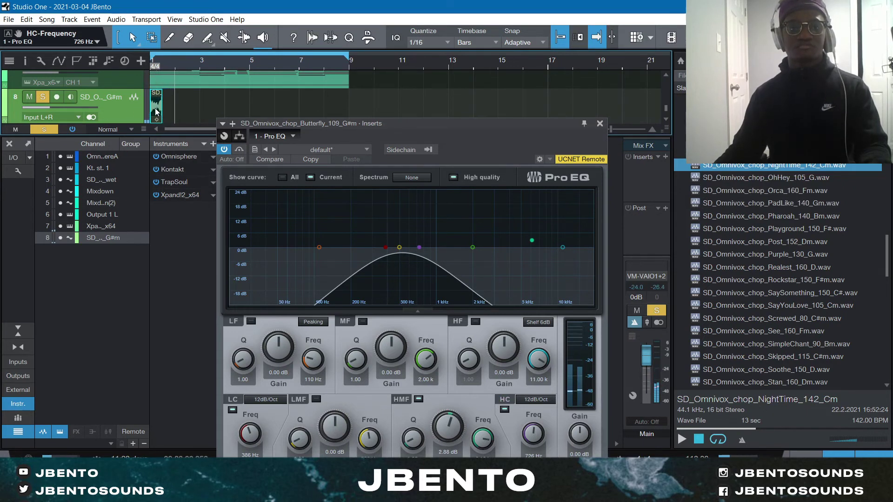
pyautogui.moveTo(157, 106)
pyautogui.keyDown('alt'); pyautogui.mouseDown()
pyautogui.moveTo(200, 107)
pyautogui.moveTo(154, 114)
pyautogui.mouseUp(); pyautogui.keyUp('alt')
pyautogui.press('d')
pyautogui.click(280, 107)
pyautogui.press('Delete')
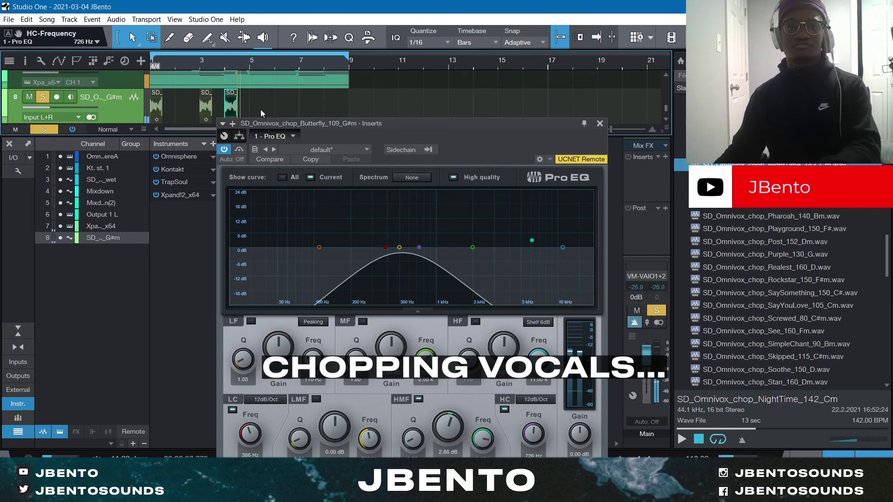
# - Duplicate the three NightTime chops into the second half of the loop and close the Pro EQ window
pyautogui.moveTo(245, 113); pyautogui.dragTo(154, 113)
pyautogui.press('d')
pyautogui.click(600, 123)
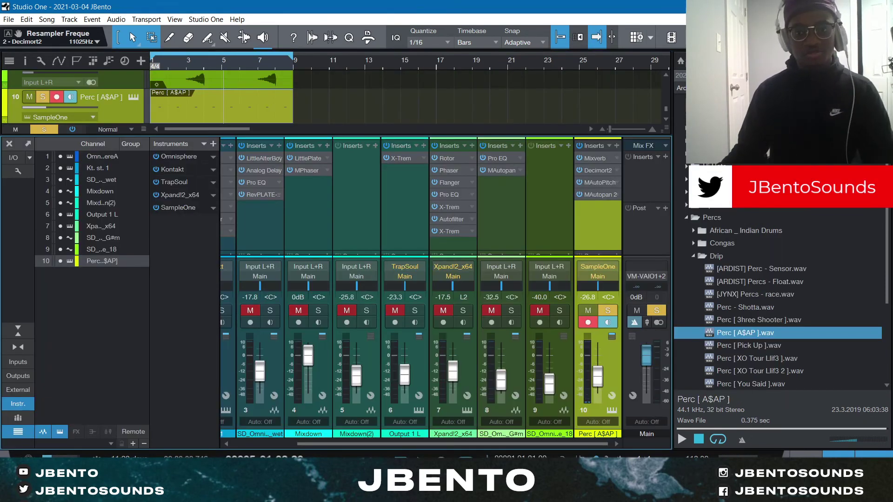
# - Play the loop from the start and review the Xpand!2 track's instrument settings
pyautogui.press('F3')
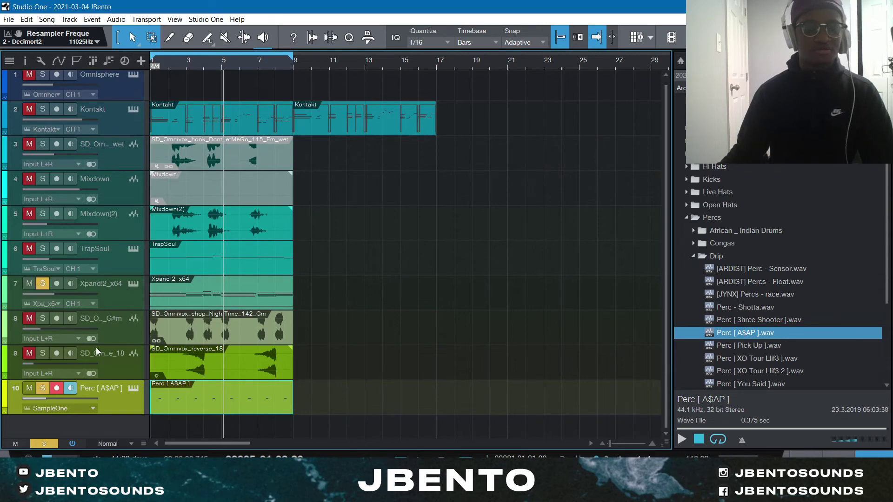
pyautogui.press(',')
pyautogui.press('space')
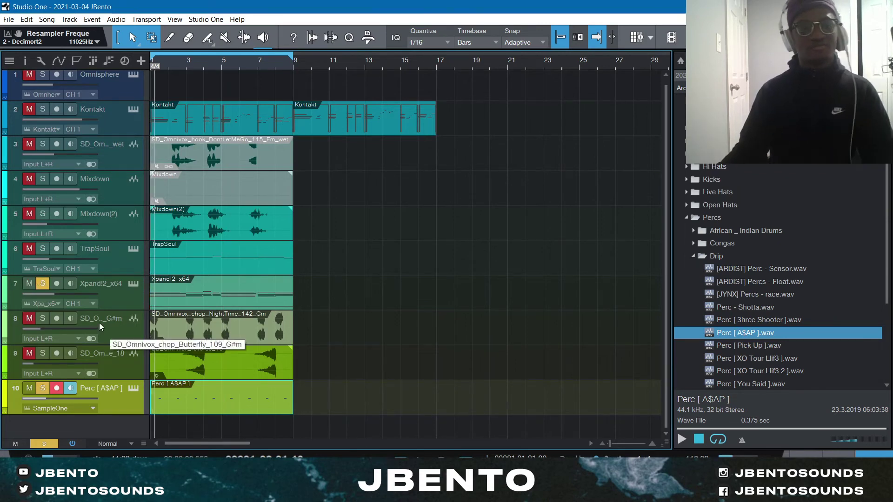
pyautogui.click(133, 284)
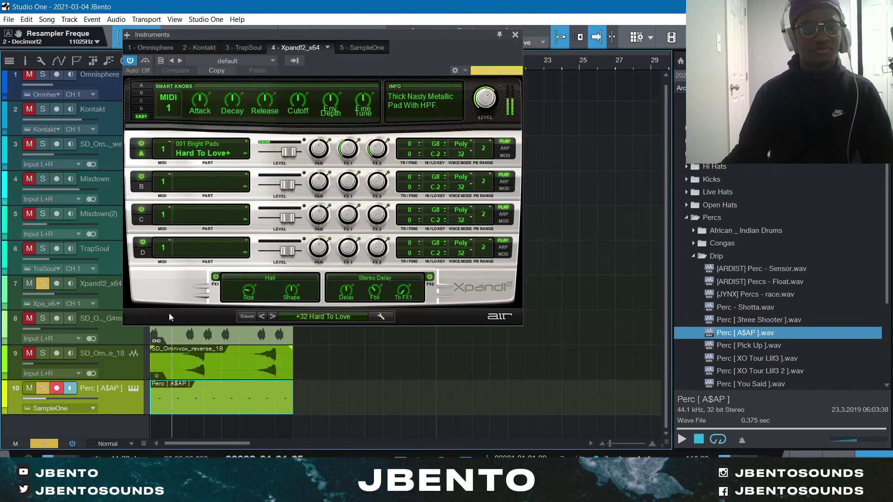
pyautogui.moveTo(440, 40); pyautogui.dragTo(498, 44)
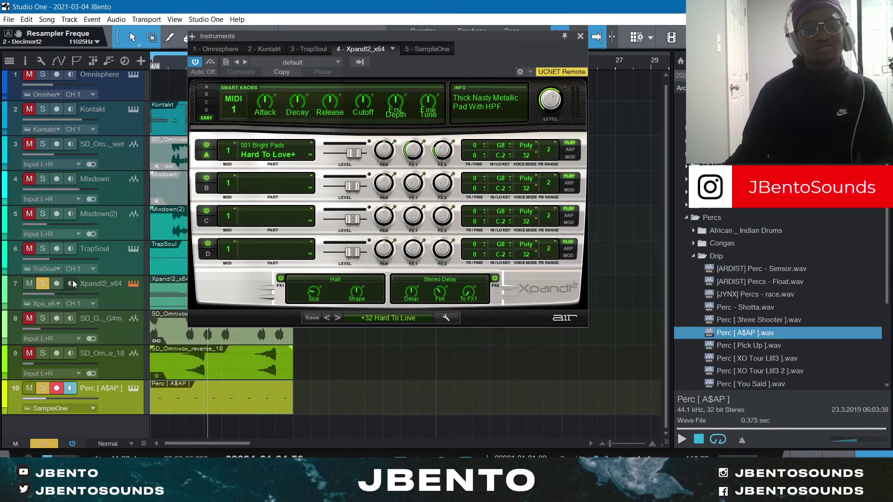
pyautogui.click(580, 37)
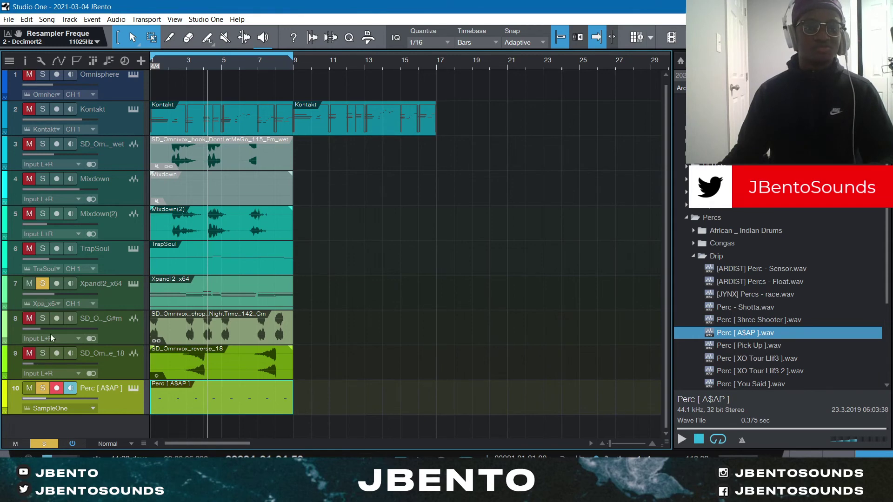
# - Clear solo on all tracks and review the Perc [ A$AP ] track's SampleOne instrument and mixer inserts
pyautogui.click(46, 443)
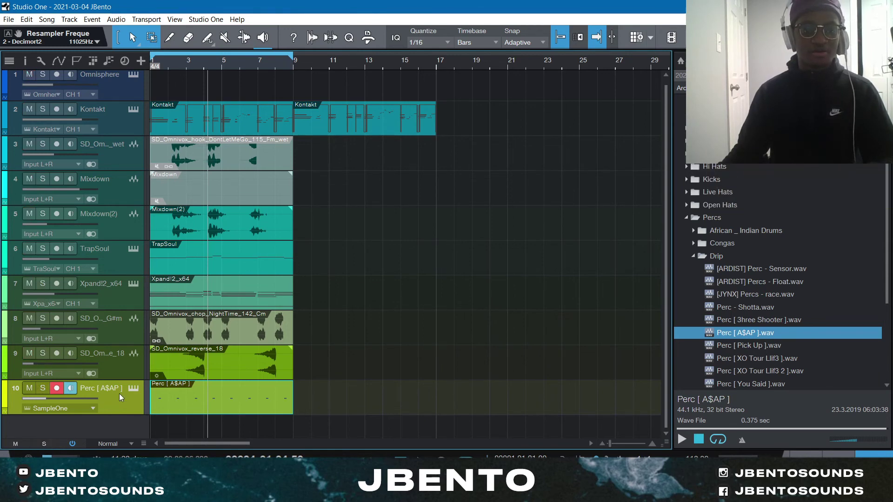
pyautogui.click(137, 390)
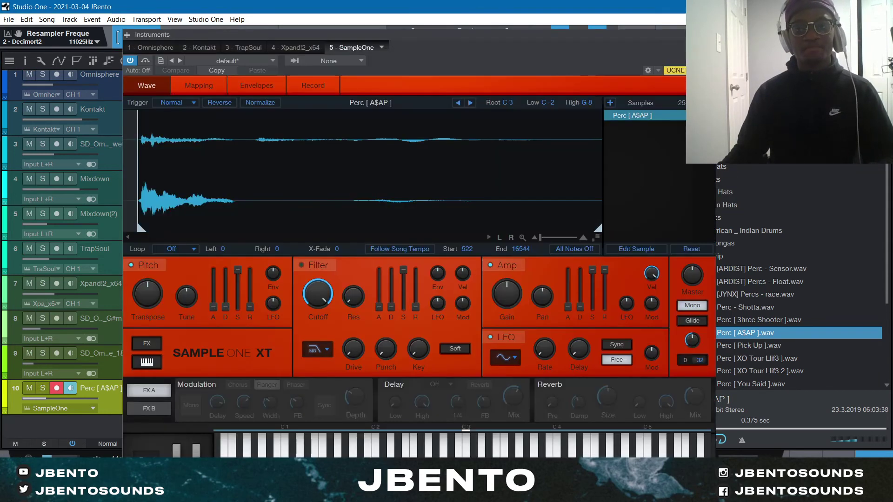
pyautogui.click(709, 34)
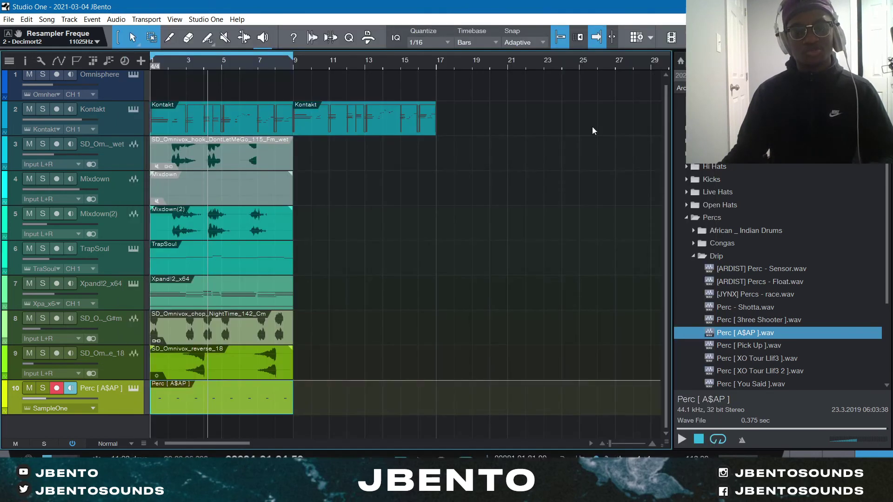
pyautogui.press('F3')
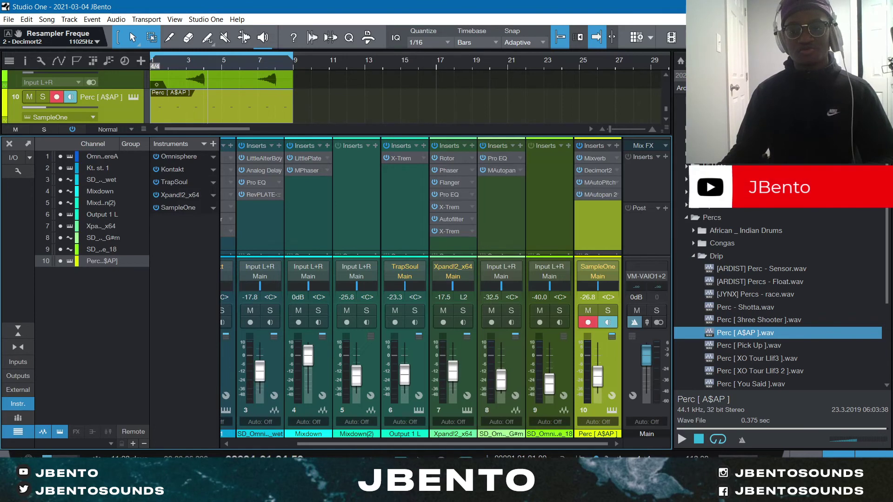
pyautogui.click(839, 456)
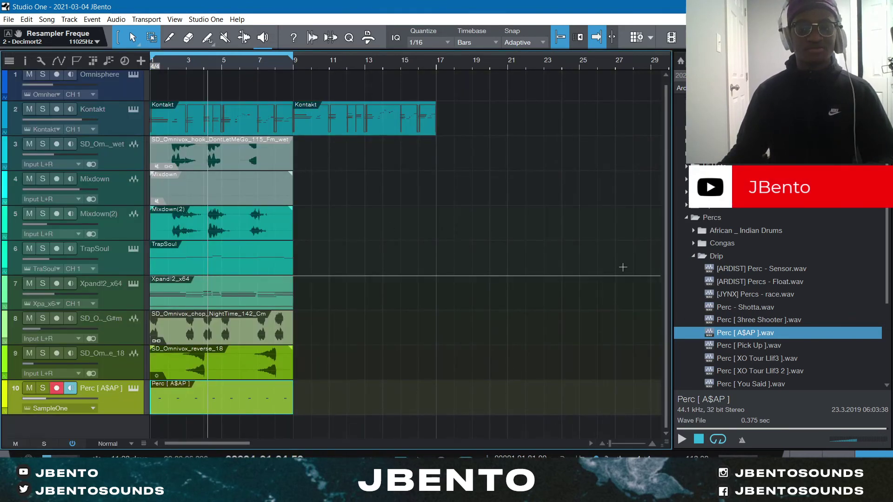